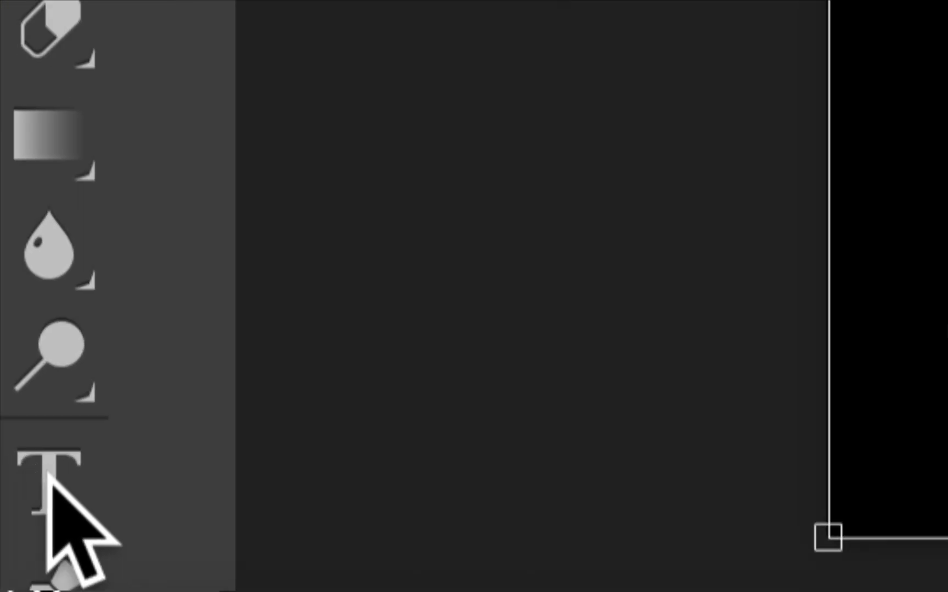
# Step: Add a two-line text layer reading "BARNEY FETT" in the black area above the armoured figure
pyautogui.click(49, 477)
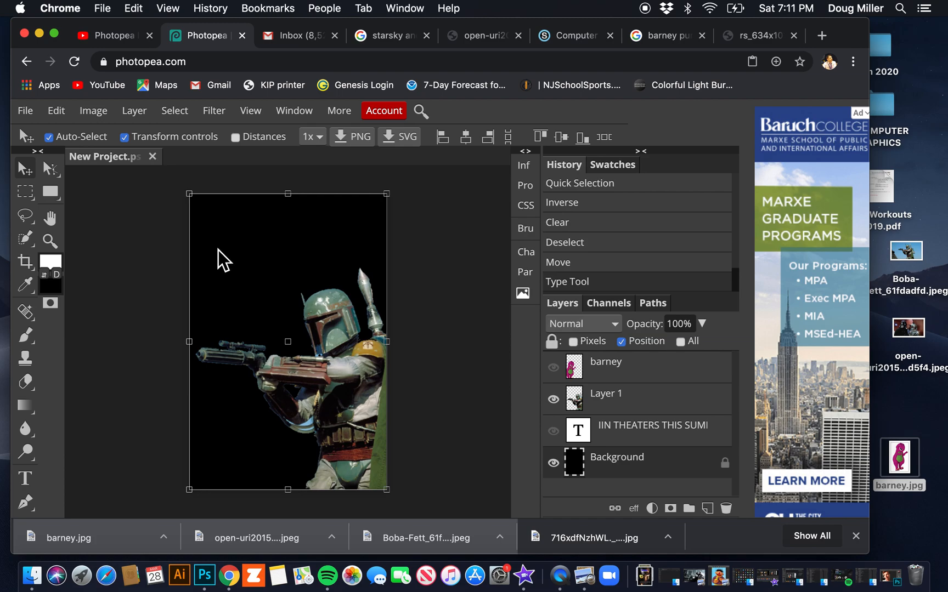
pyautogui.click(217, 261)
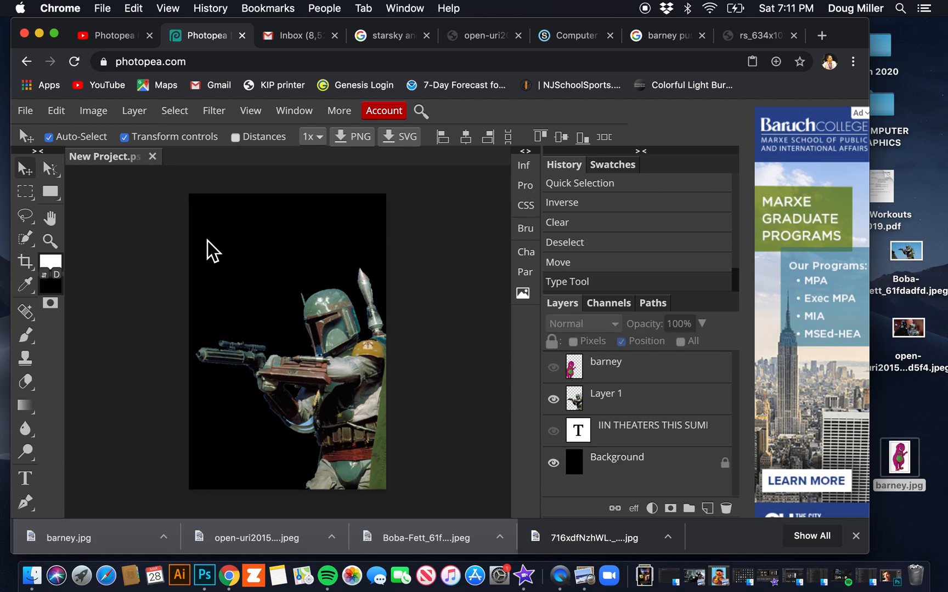
pyautogui.click(24, 478)
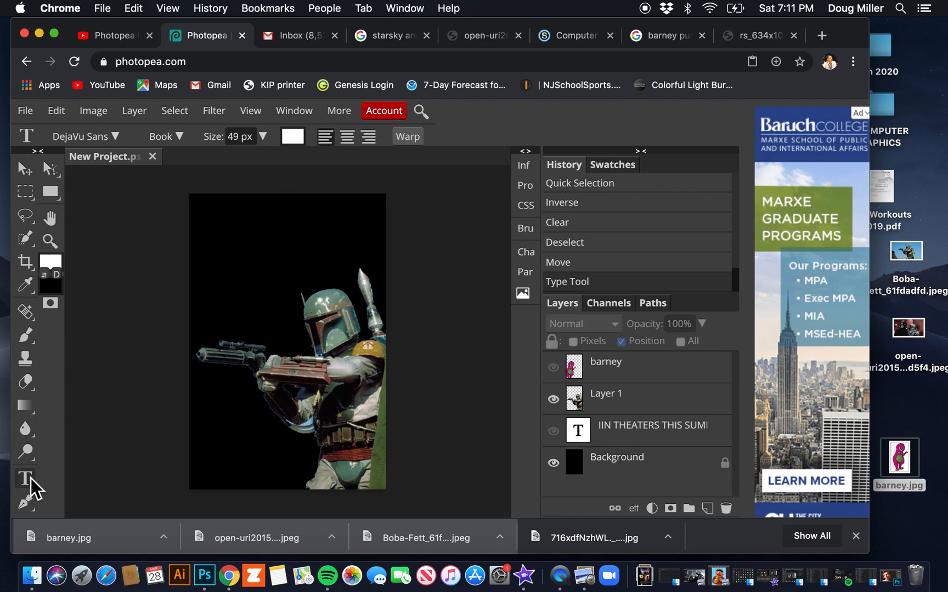
pyautogui.click(213, 233)
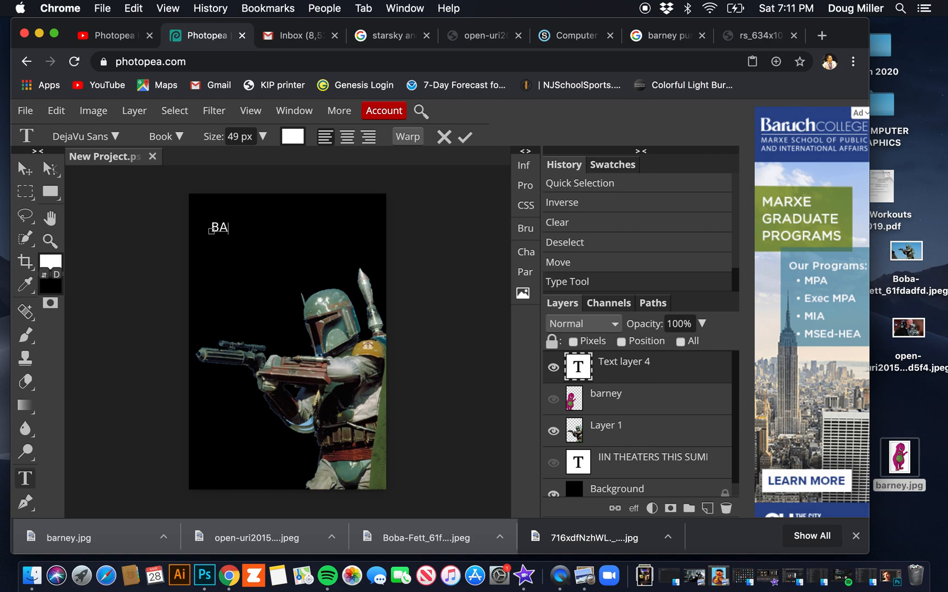
pyautogui.write('NEY')
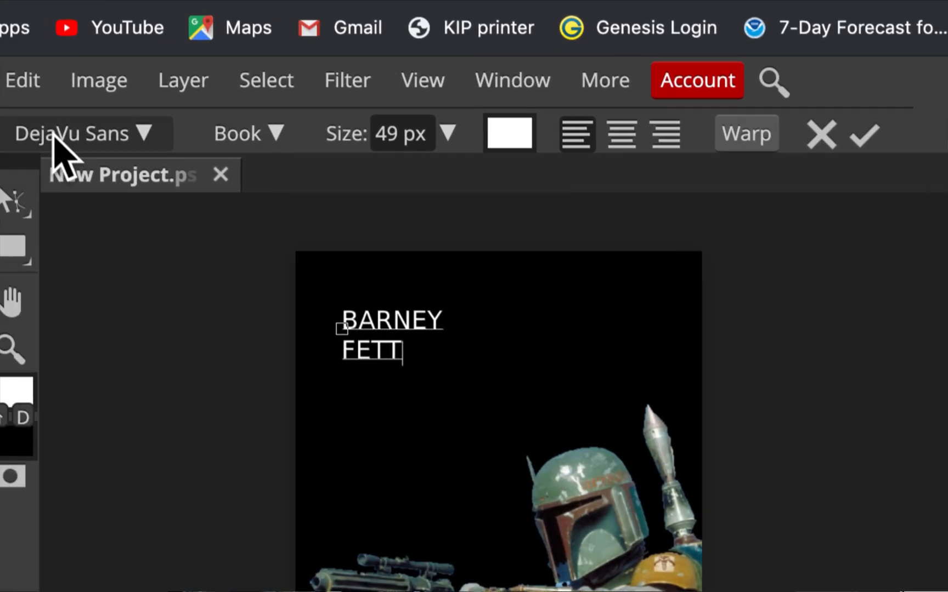
# Step: Set all of the BARNEY FETT title text to 172 px and centre-align it
pyautogui.click(274, 134)
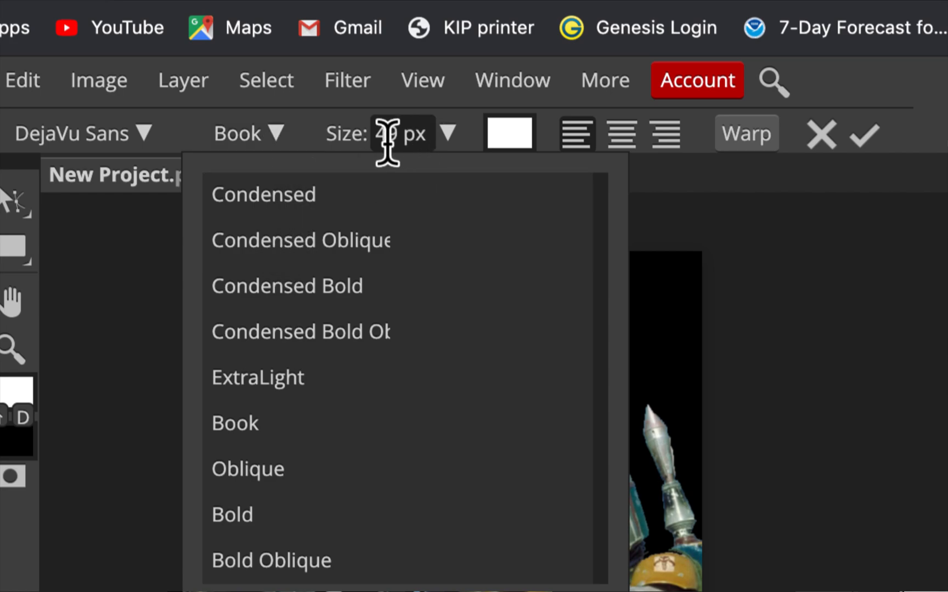
pyautogui.click(344, 138)
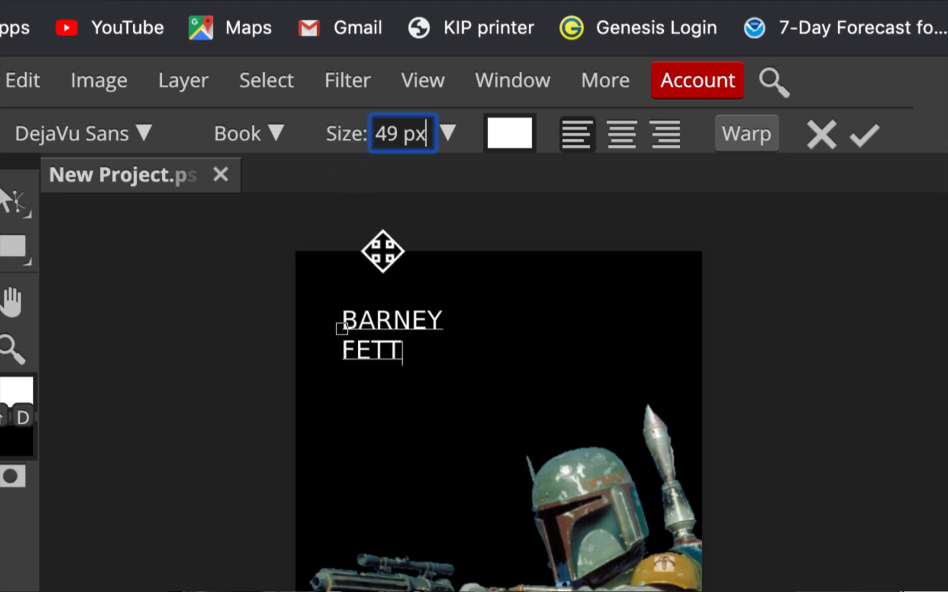
pyautogui.click(404, 348)
pyautogui.moveTo(404, 348); pyautogui.dragTo(340, 323)
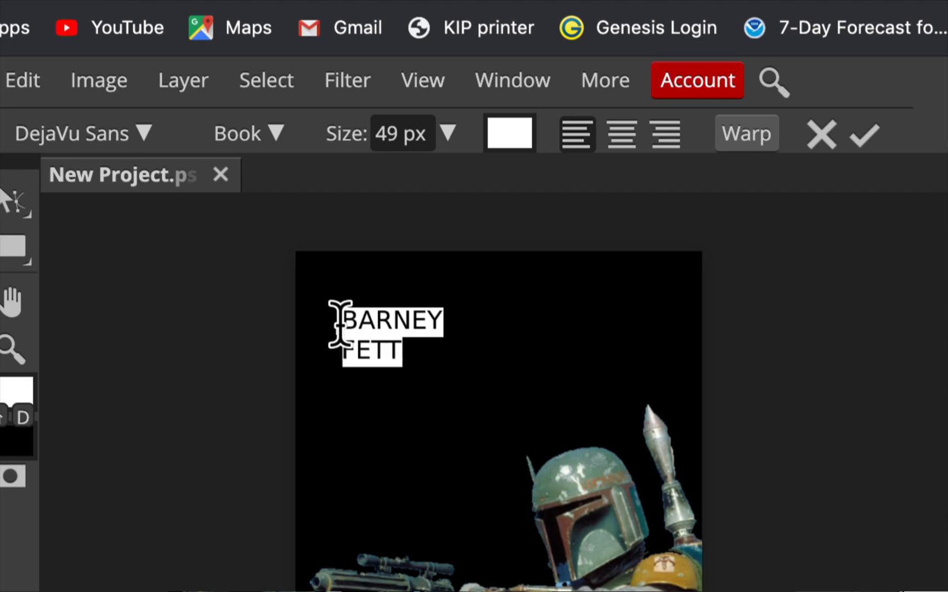
pyautogui.click(406, 354)
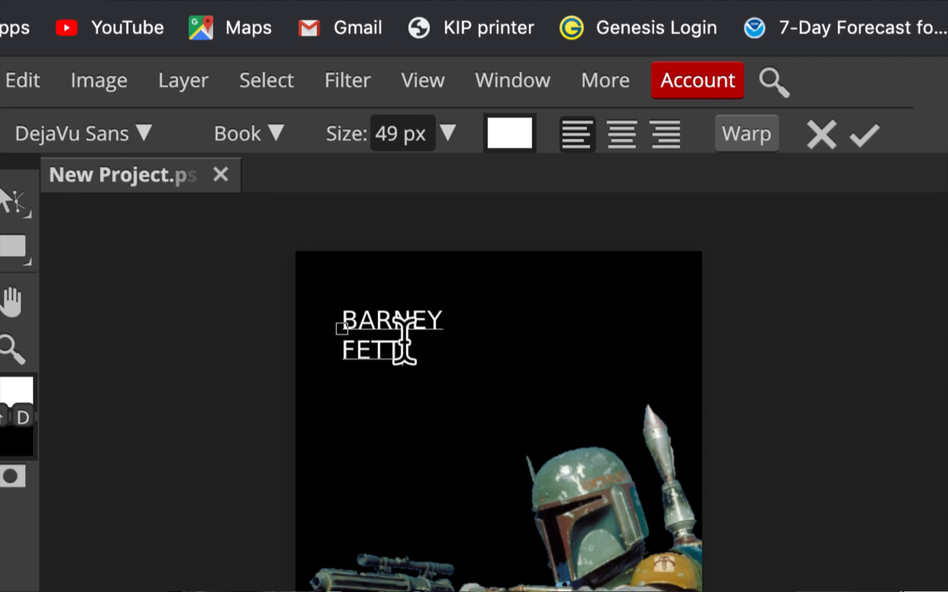
pyautogui.press('super+a')
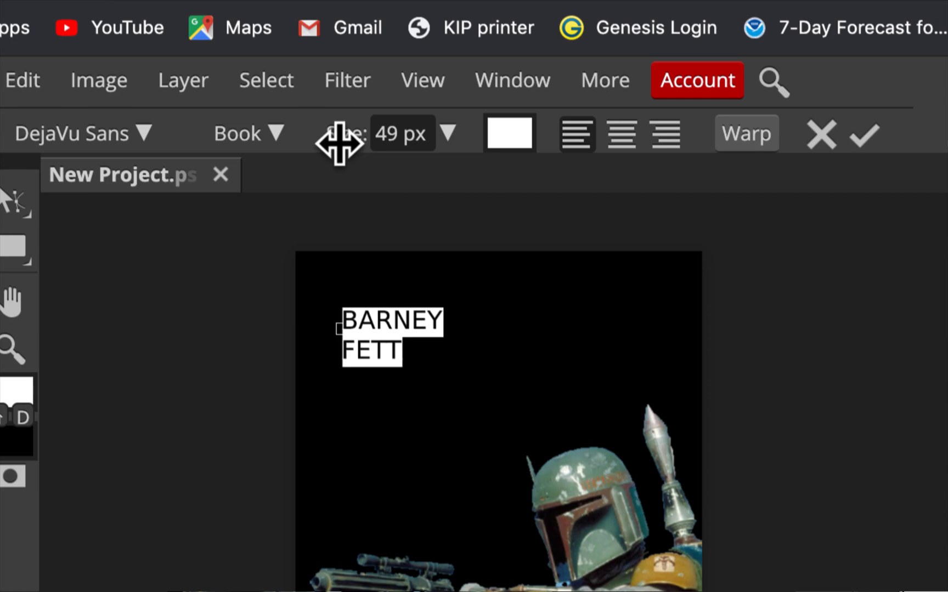
pyautogui.moveTo(343, 142); pyautogui.dragTo(491, 154)
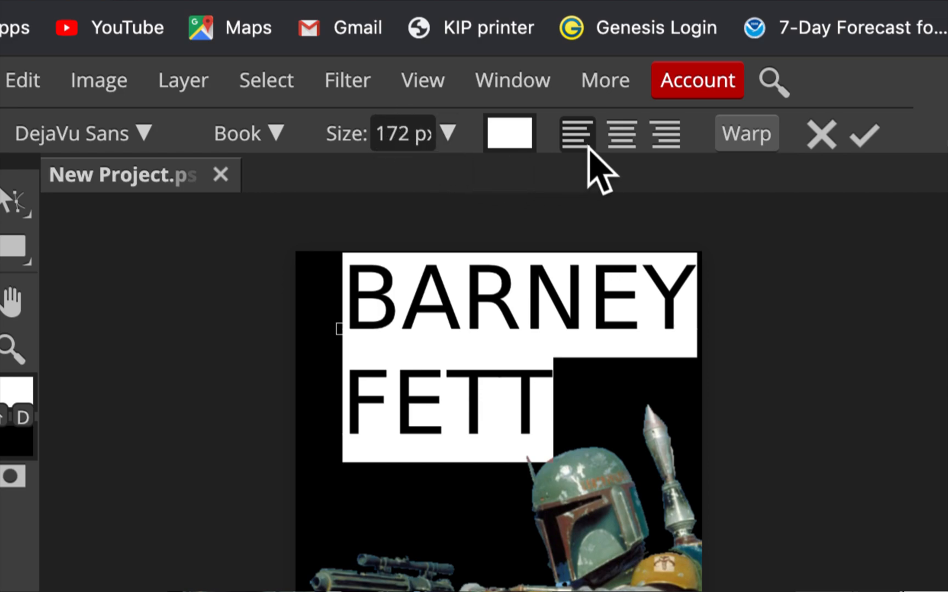
pyautogui.click(623, 137)
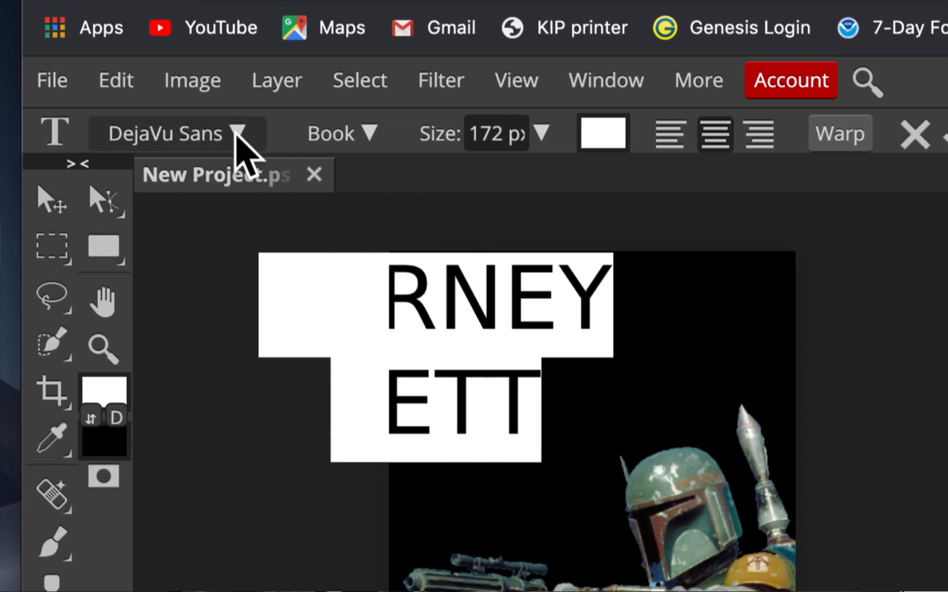
# Step: Change the title's font to Emblema One
pyautogui.click(236, 132)
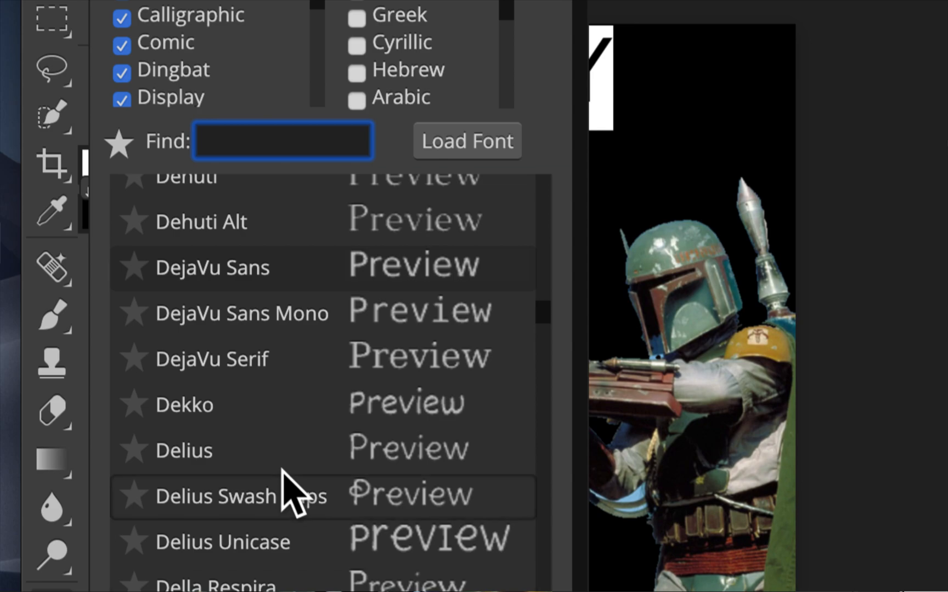
pyautogui.scroll(-6, 292, 491)
pyautogui.scroll(-6, 292, 491)
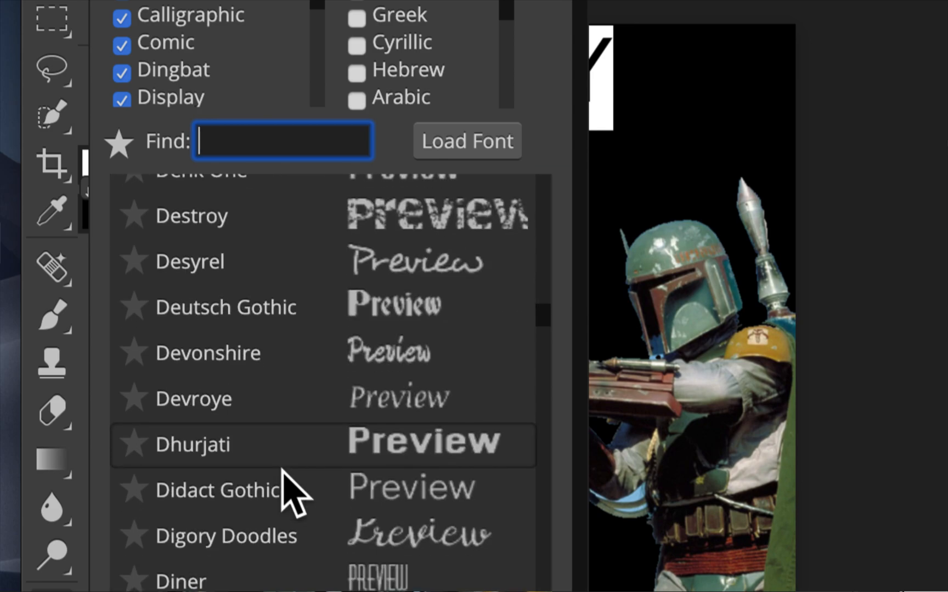
pyautogui.scroll(-6, 281, 469)
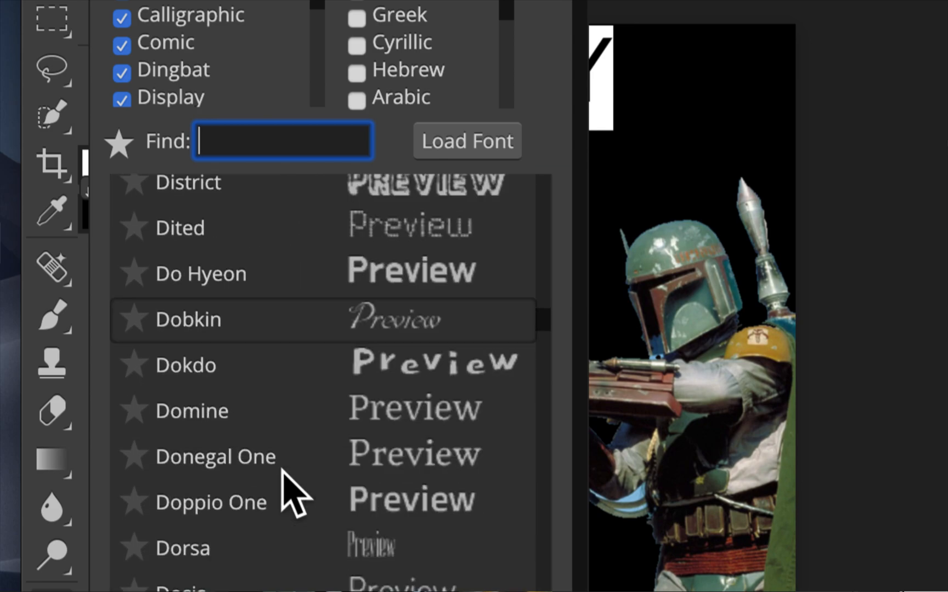
pyautogui.scroll(-5, 294, 492)
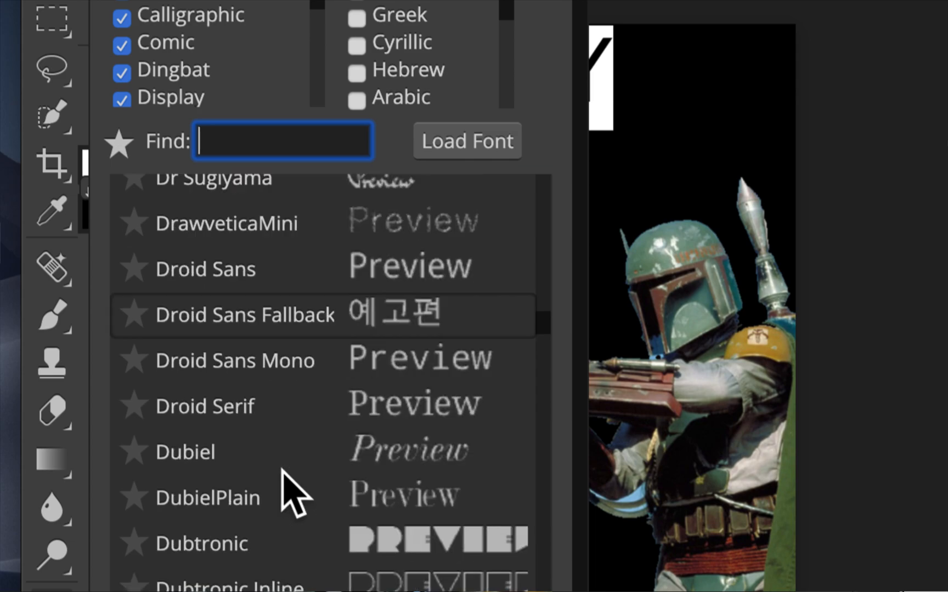
pyautogui.scroll(-3, 281, 472)
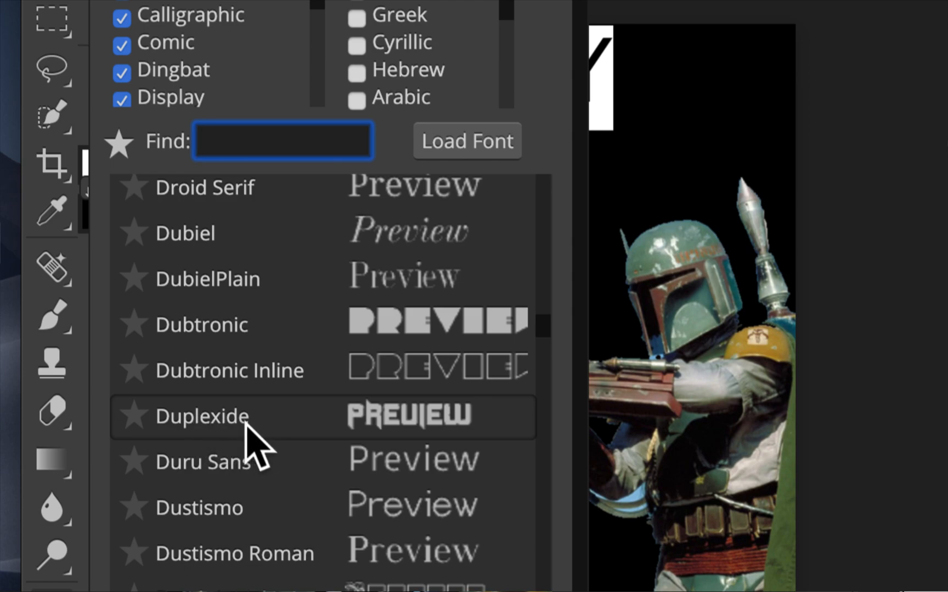
pyautogui.scroll(-10, 246, 425)
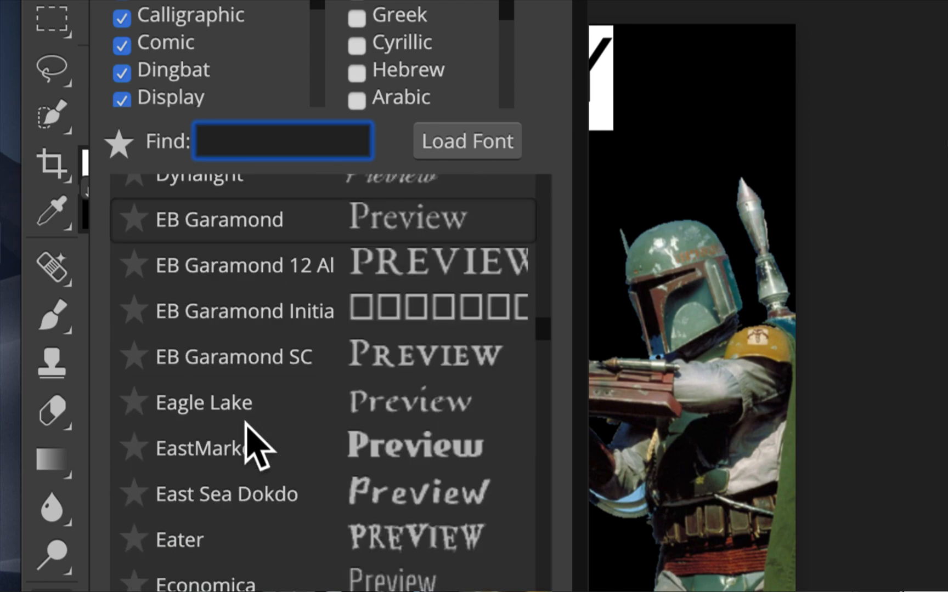
pyautogui.scroll(-7, 257, 447)
pyautogui.scroll(-6, 246, 428)
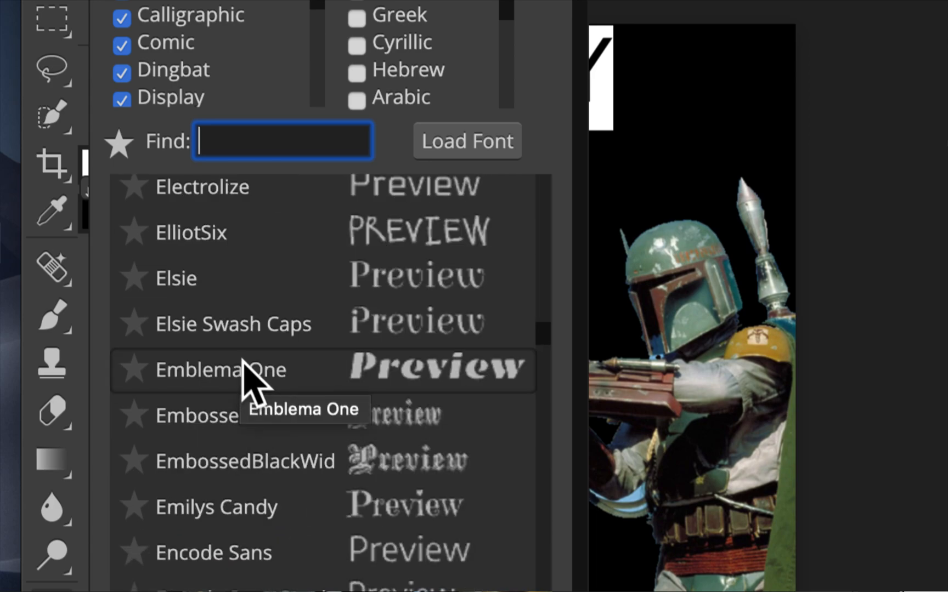
pyautogui.scroll(-2, 242, 364)
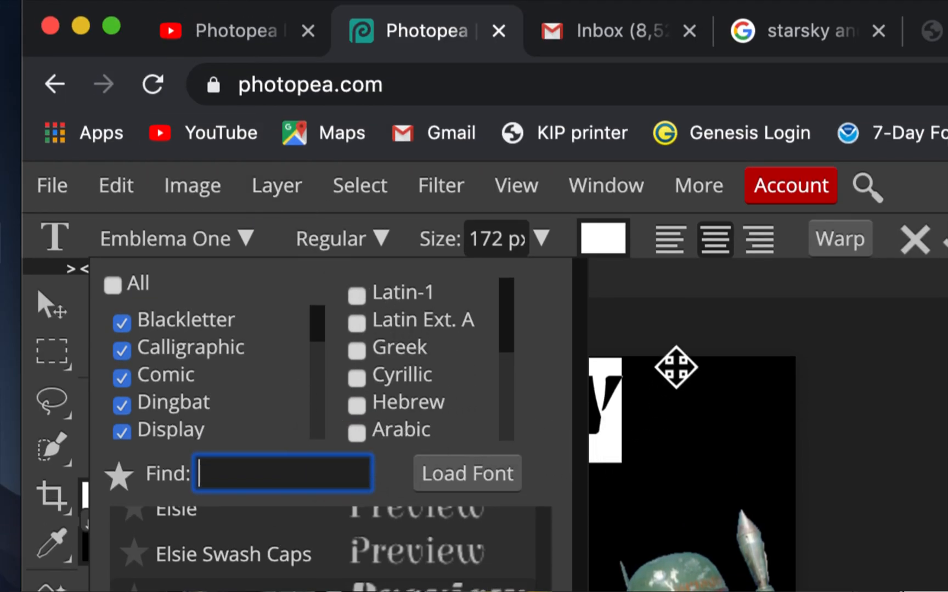
pyautogui.click(622, 401)
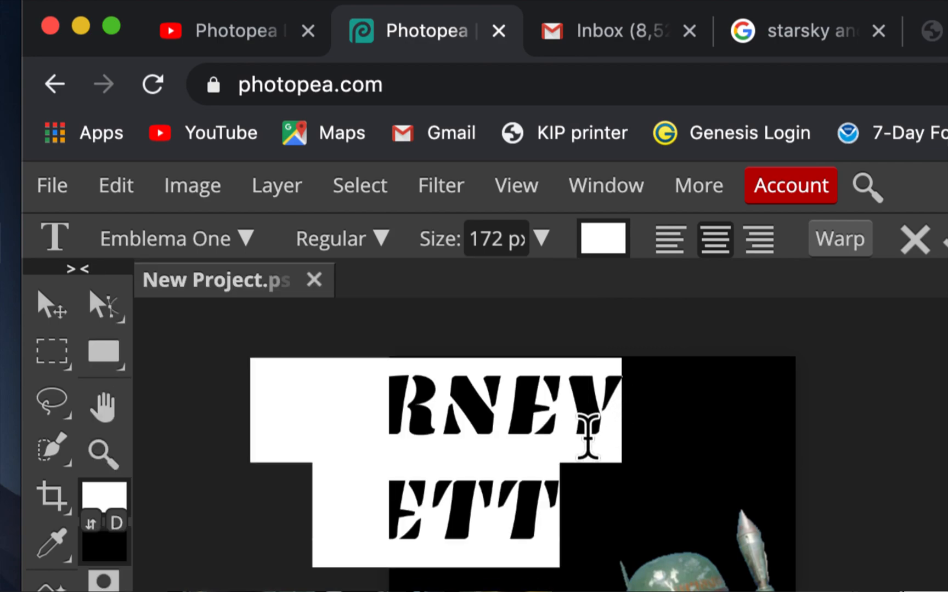
# Step: Move the BARNEY FETT title fully onto the poster, centred near its upper edge
pyautogui.click(49, 305)
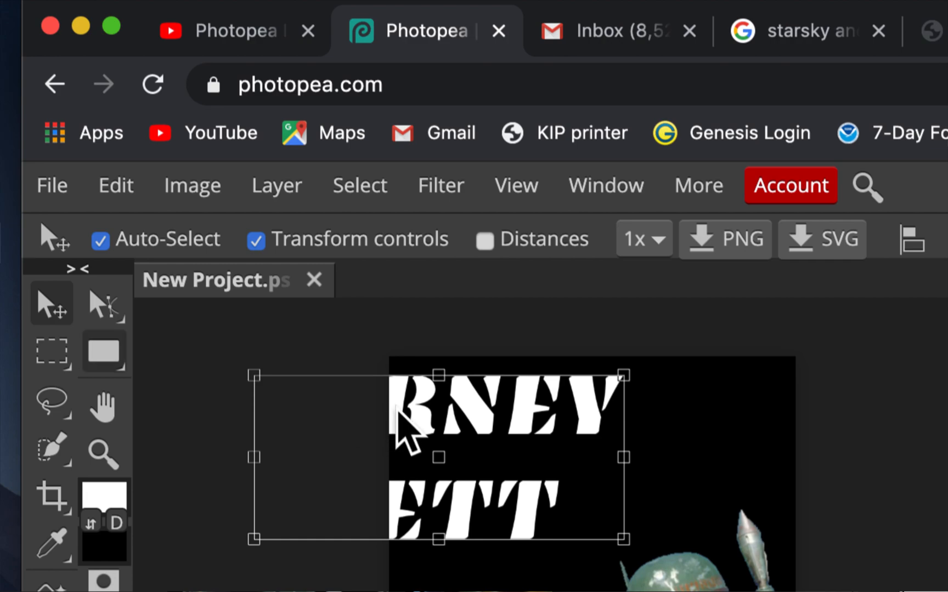
pyautogui.moveTo(396, 413); pyautogui.dragTo(541, 418)
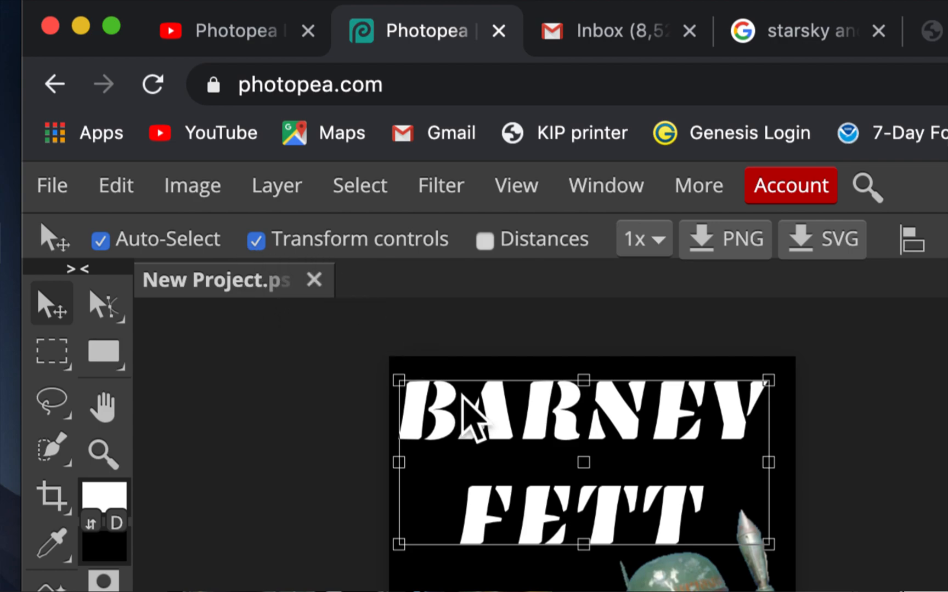
pyautogui.moveTo(629, 411); pyautogui.dragTo(614, 408)
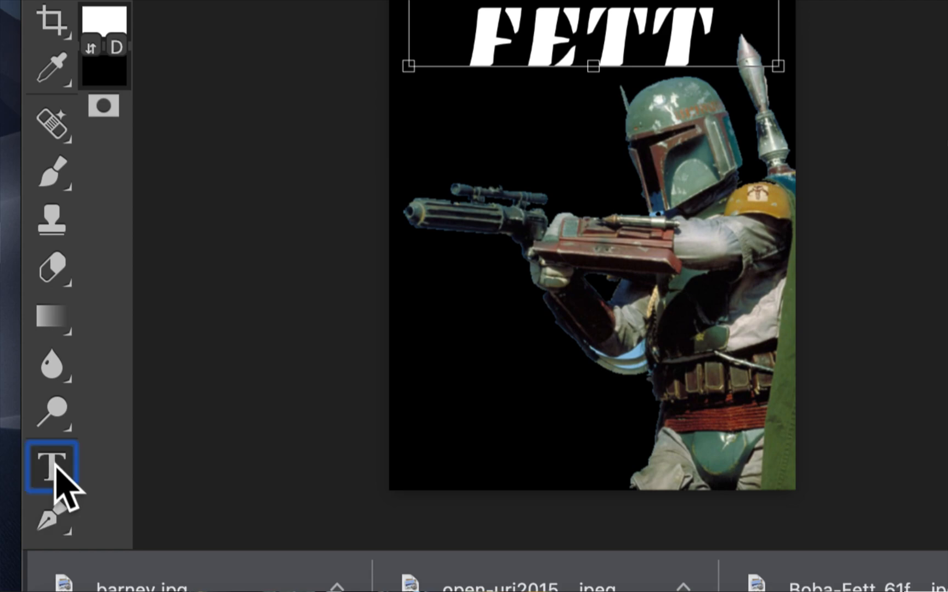
# Step: Set the leading of the title's FETT line to 138 px and commit the text edit
pyautogui.click(56, 467)
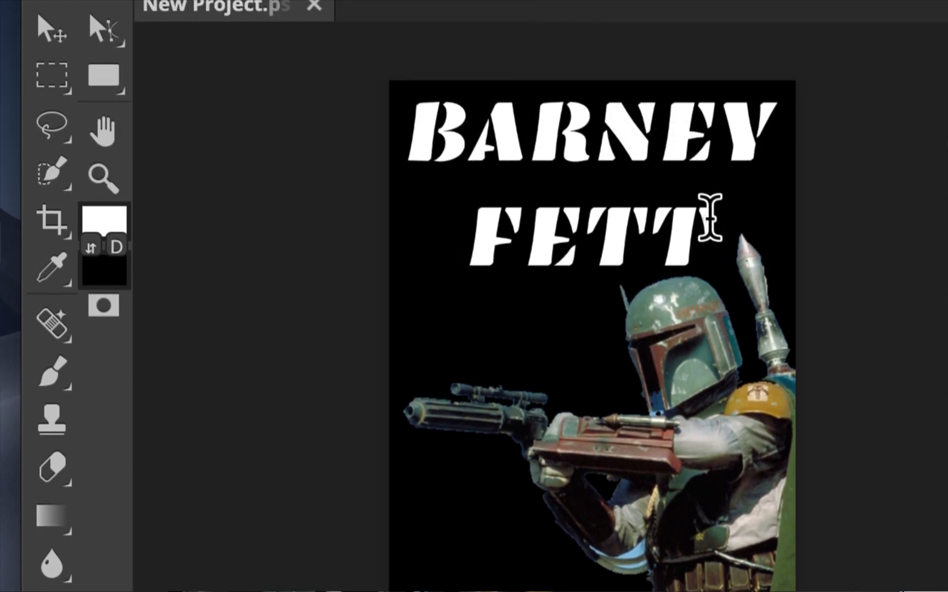
pyautogui.moveTo(709, 217); pyautogui.dragTo(475, 219)
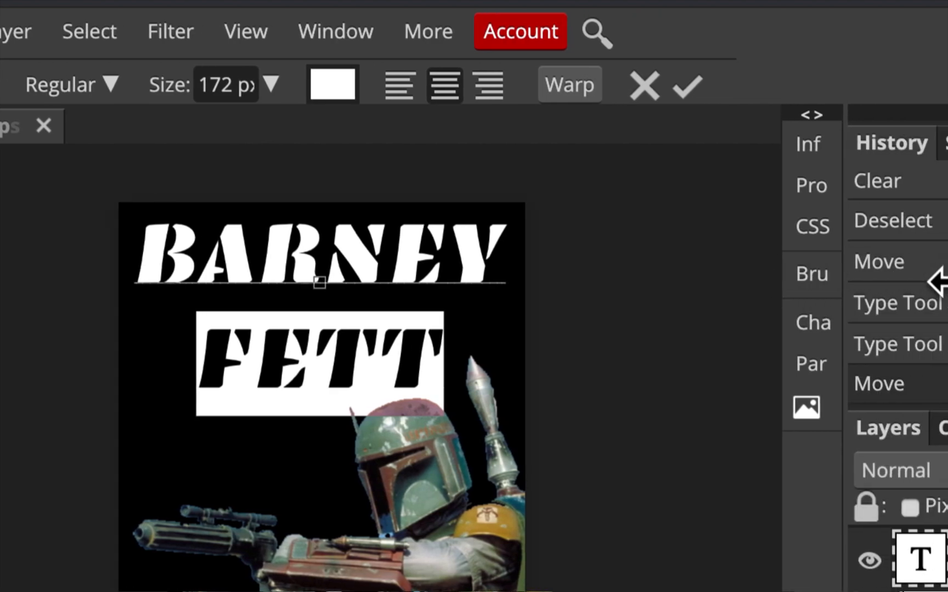
pyautogui.click(806, 324)
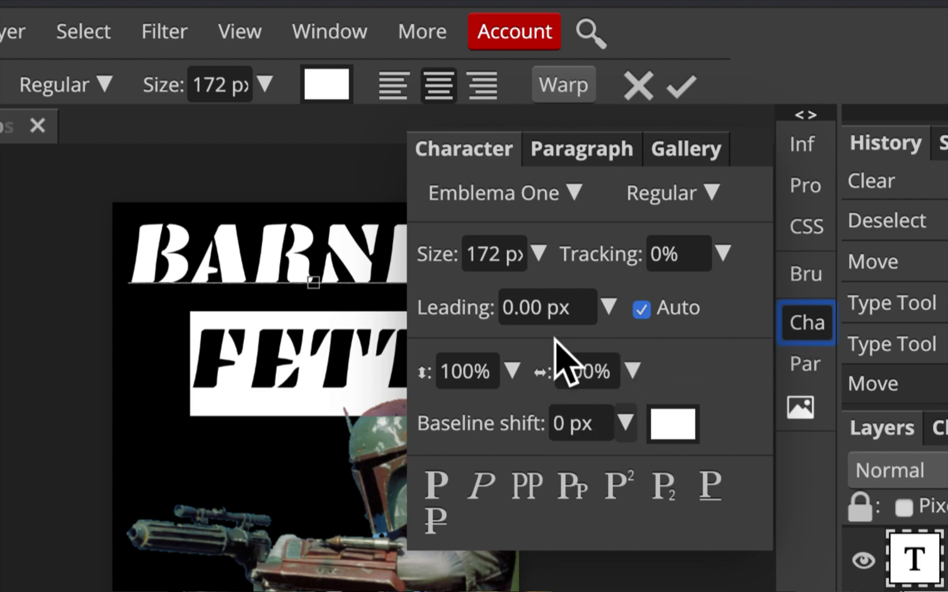
pyautogui.moveTo(419, 317); pyautogui.dragTo(695, 348)
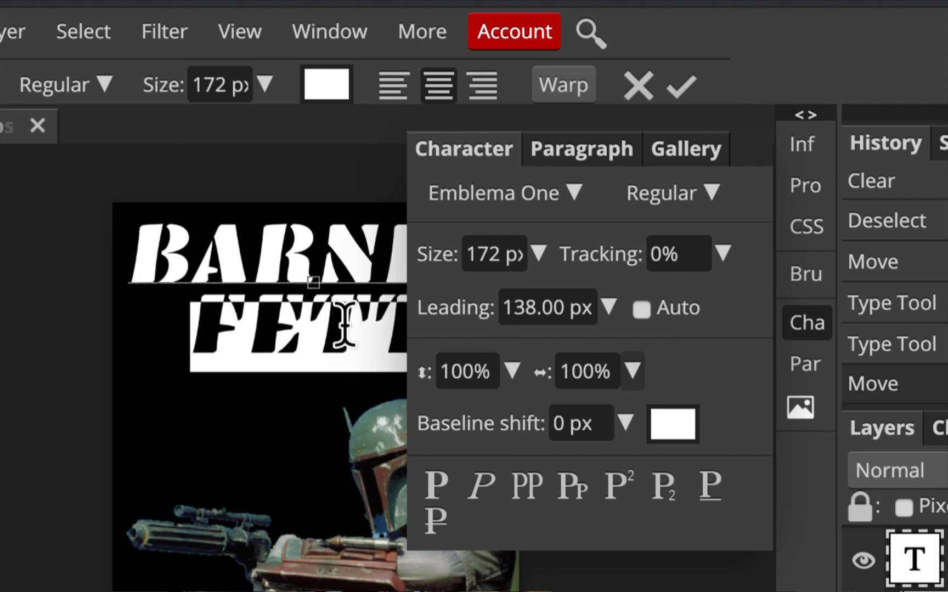
pyautogui.click(368, 320)
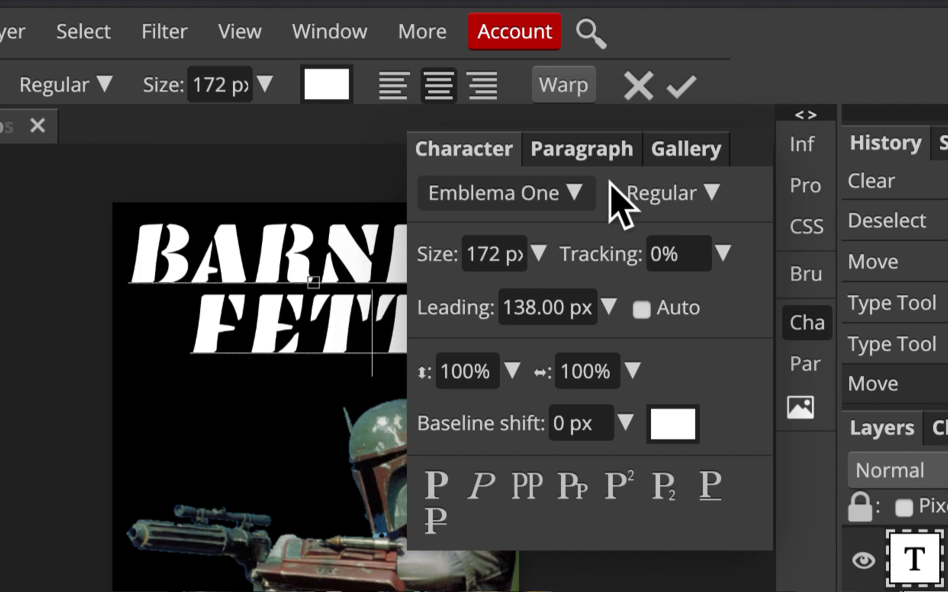
pyautogui.click(803, 322)
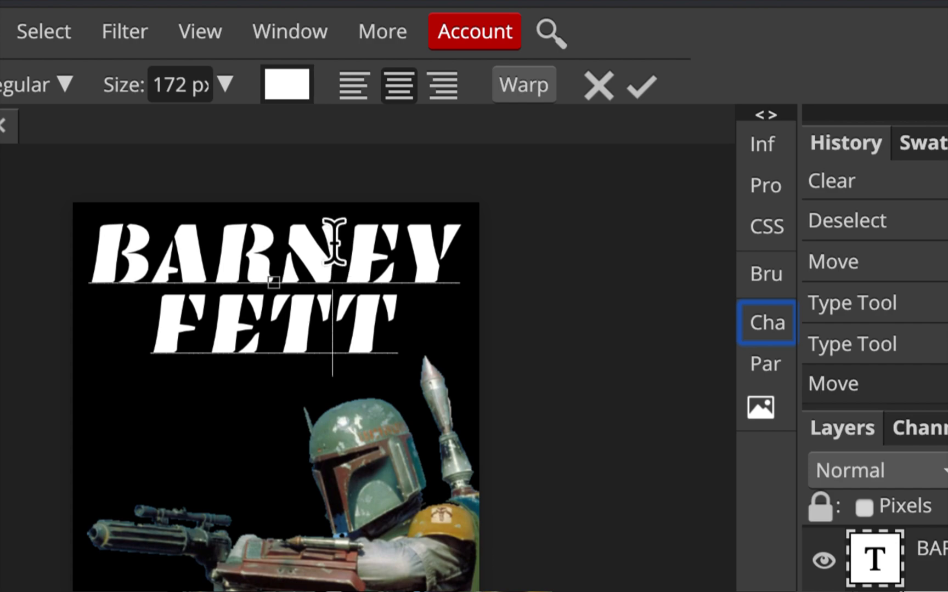
pyautogui.click(640, 87)
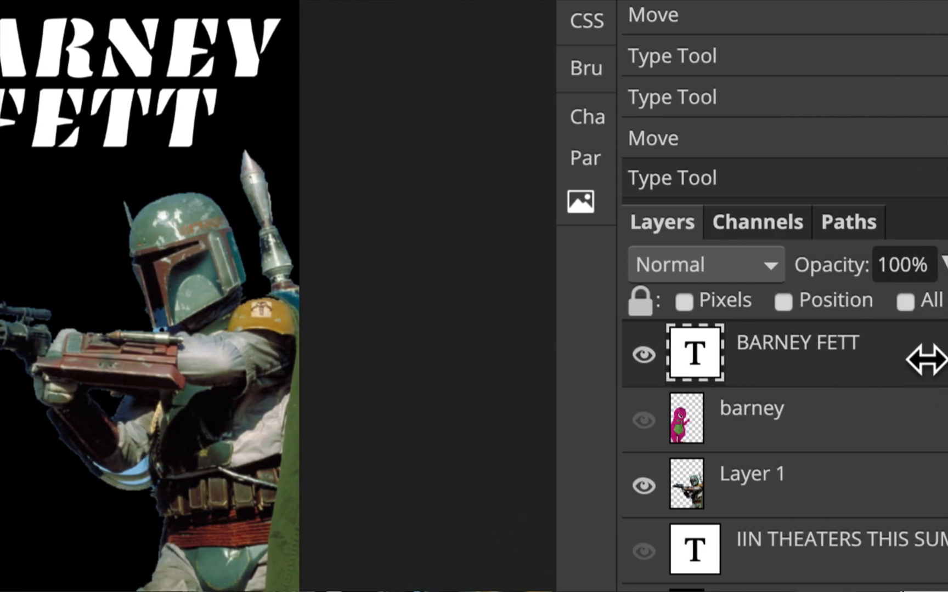
# Step: Add a Stroke layer effect to the BARNEY FETT title and set its colour to cyan 00ffff
pyautogui.doubleClick(926, 359)
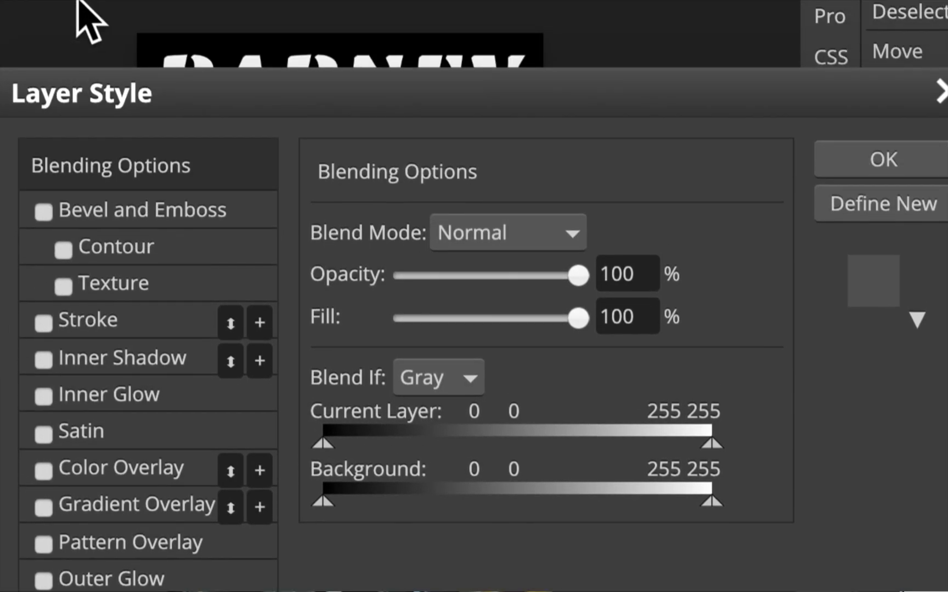
pyautogui.moveTo(169, 83)
pyautogui.mouseDown()
pyautogui.moveTo(400, 91)
pyautogui.moveTo(578, 22)
pyautogui.moveTo(643, 34)
pyautogui.mouseUp()
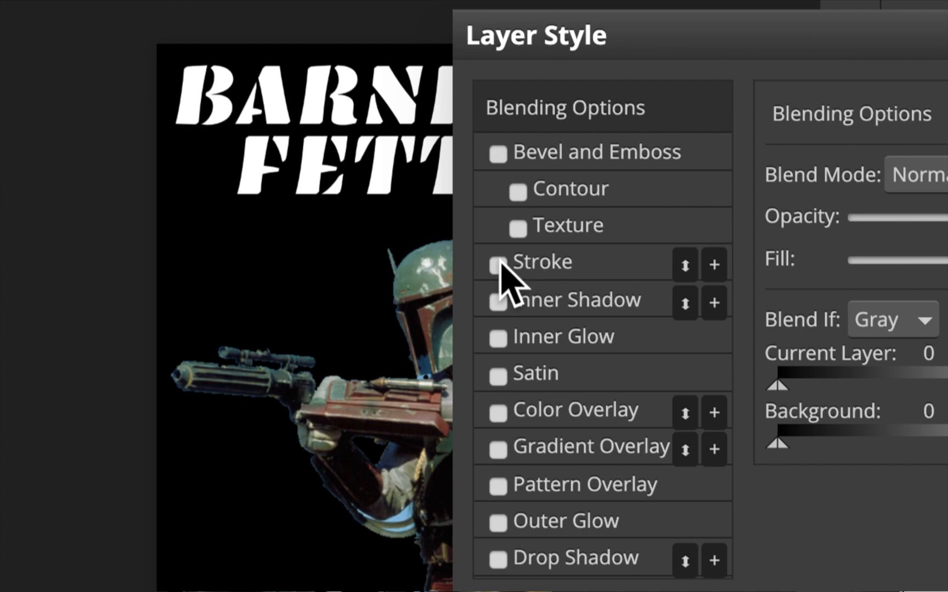
pyautogui.click(498, 265)
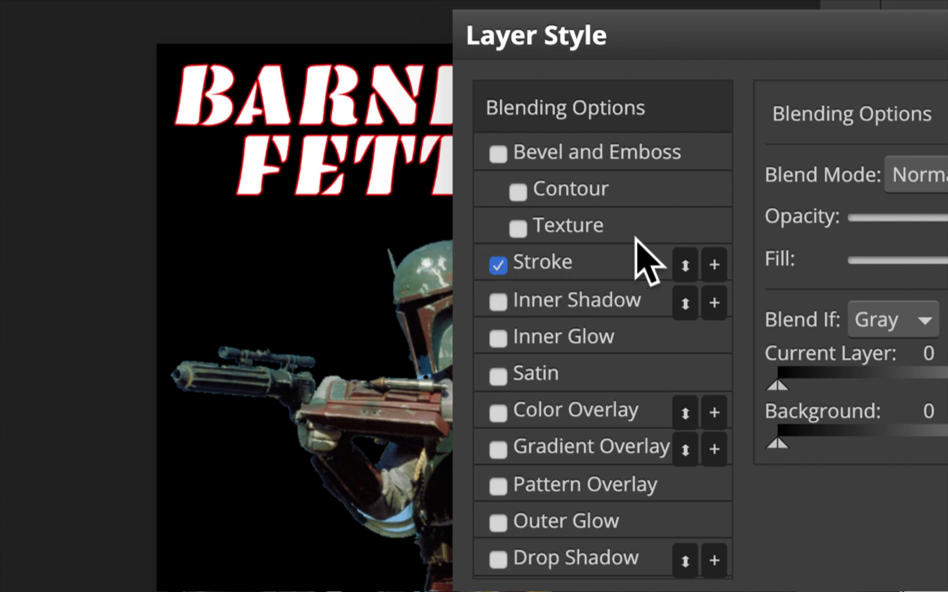
pyautogui.click(554, 262)
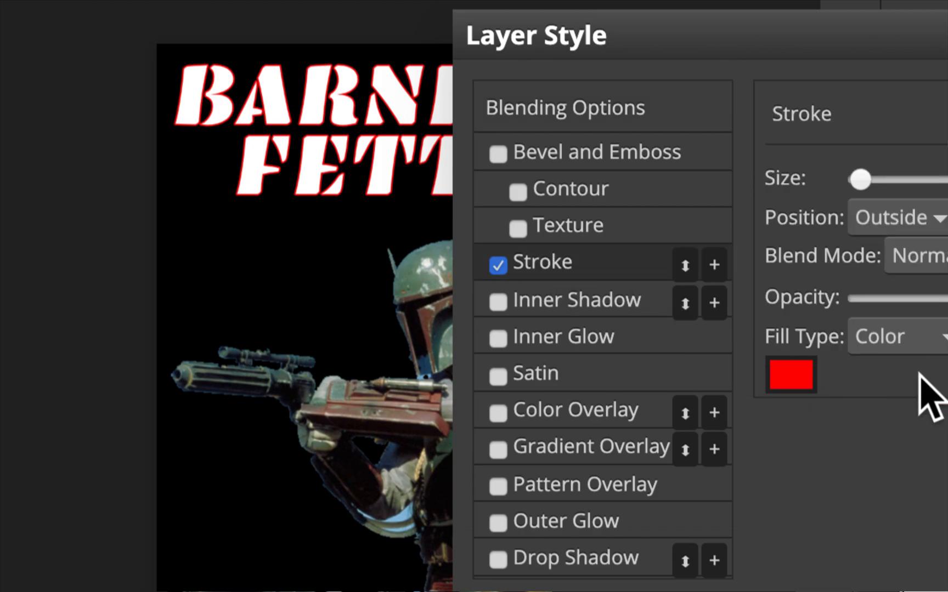
pyautogui.click(665, 373)
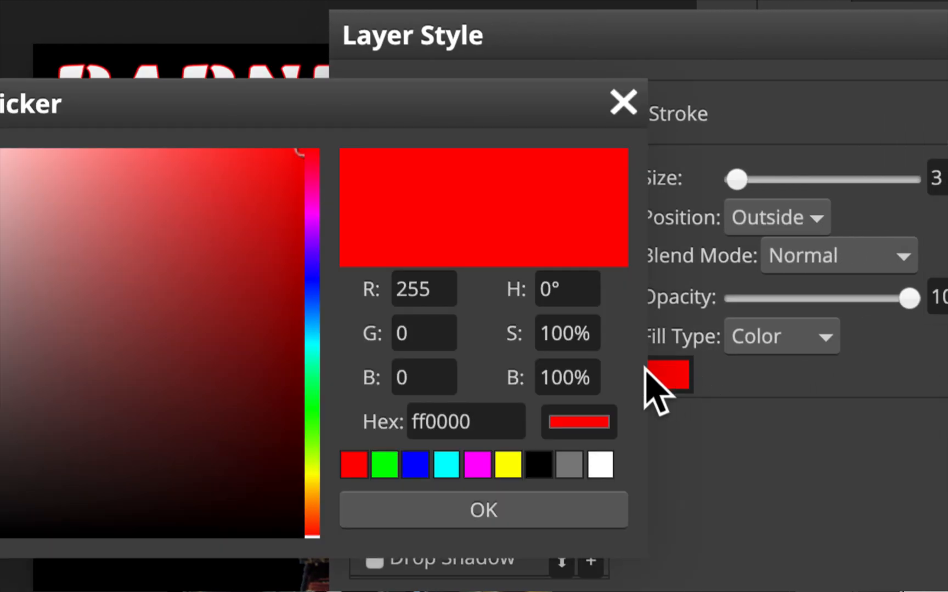
pyautogui.click(446, 466)
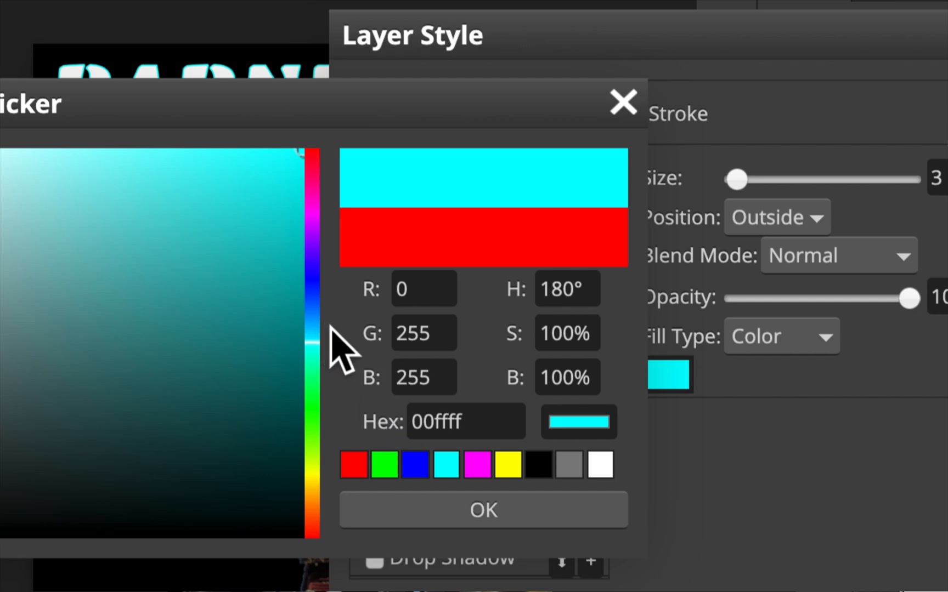
pyautogui.click(491, 516)
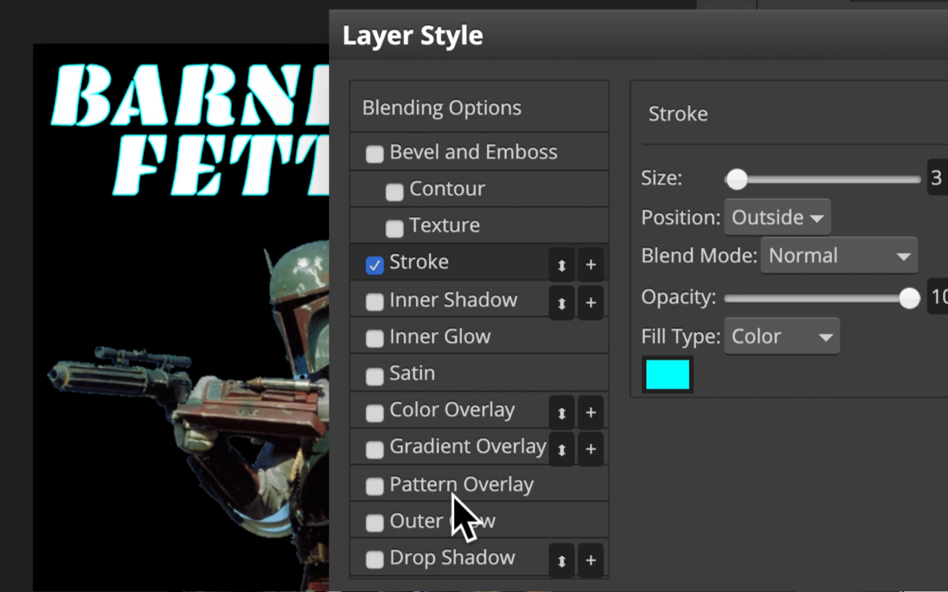
# Step: Add a Gradient Overlay to the title, plus an Outer Glow with 20% spread and 28 px size
pyautogui.click(422, 450)
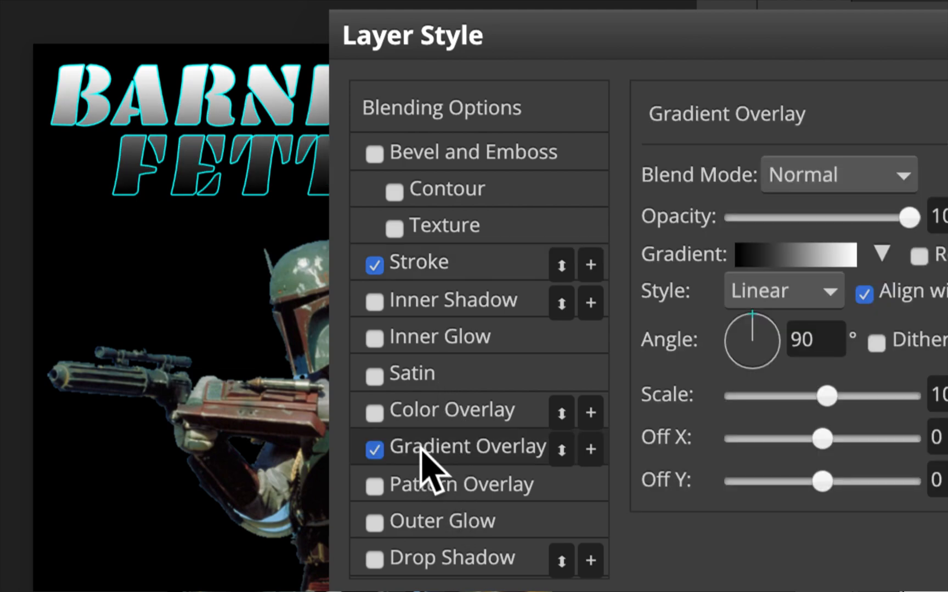
pyautogui.click(437, 523)
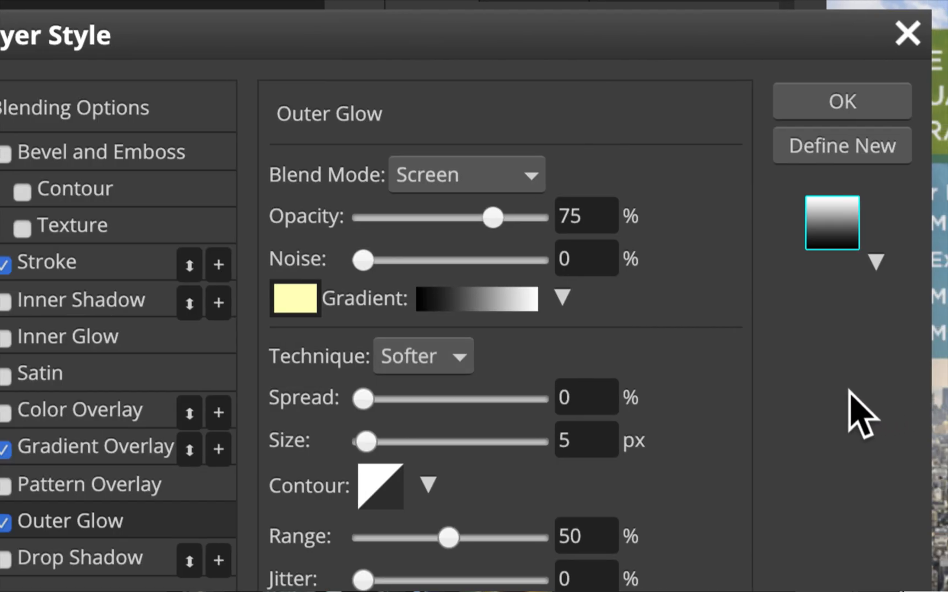
pyautogui.moveTo(365, 399); pyautogui.dragTo(396, 400)
pyautogui.moveTo(365, 441); pyautogui.dragTo(388, 441)
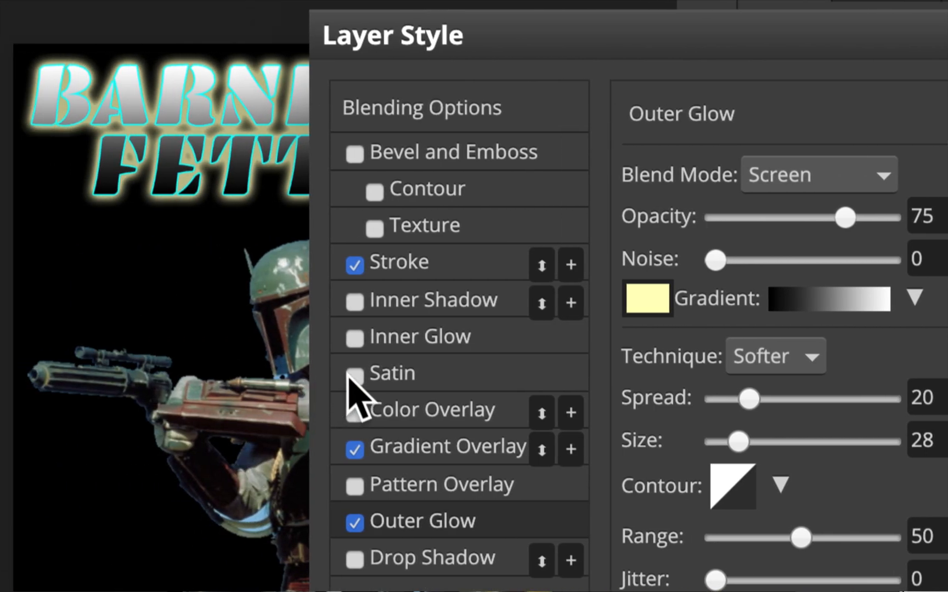
# Step: Add a Satin effect to the title and apply the layer style
pyautogui.click(354, 376)
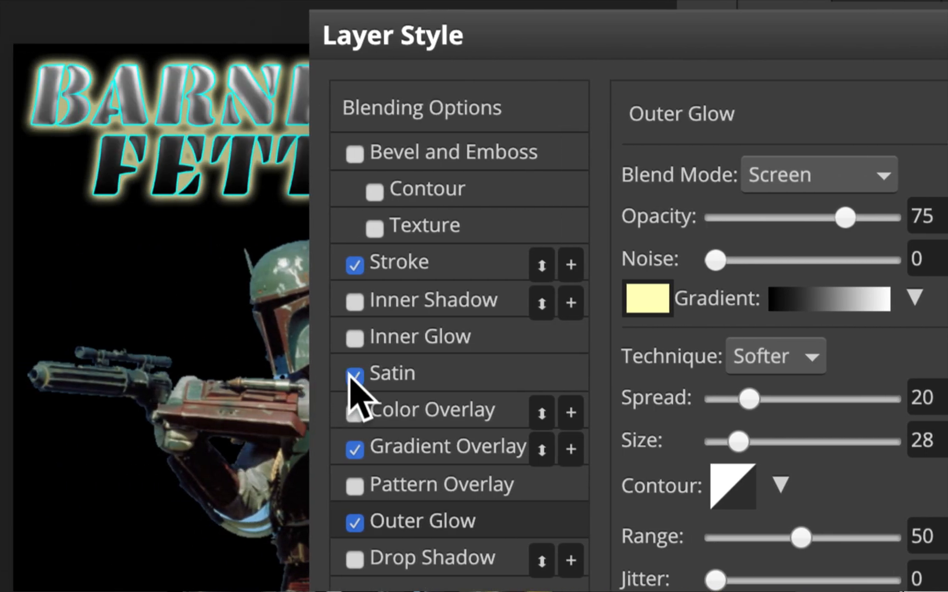
pyautogui.click(408, 378)
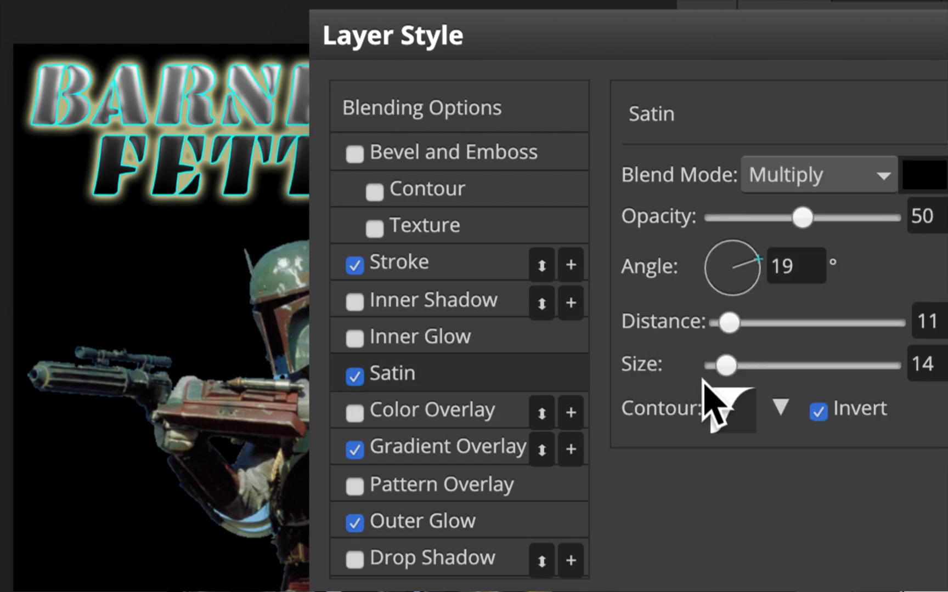
pyautogui.click(436, 447)
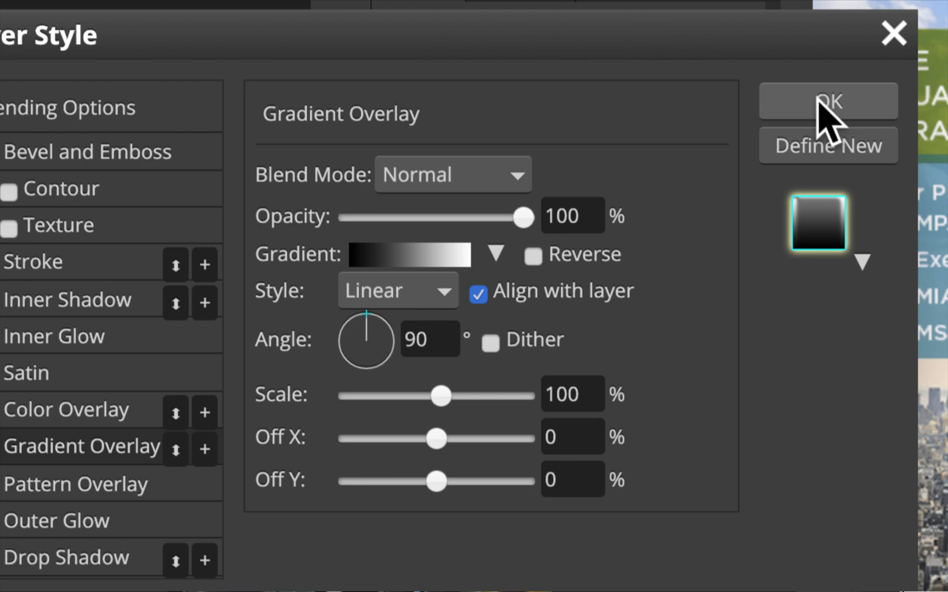
pyautogui.click(817, 102)
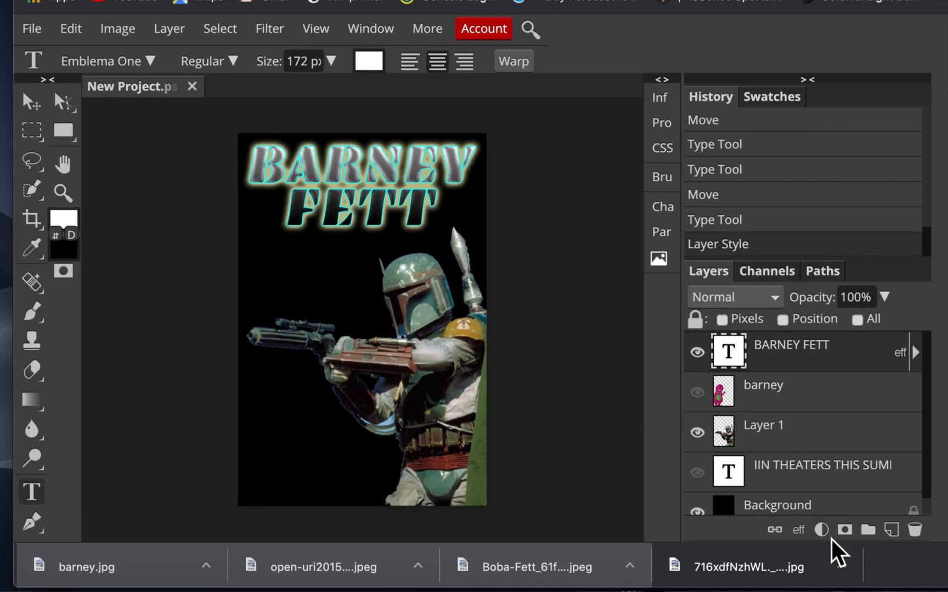
# Step: Select the Background layer and open the Gradient tool's gradient for editing
pyautogui.click(827, 502)
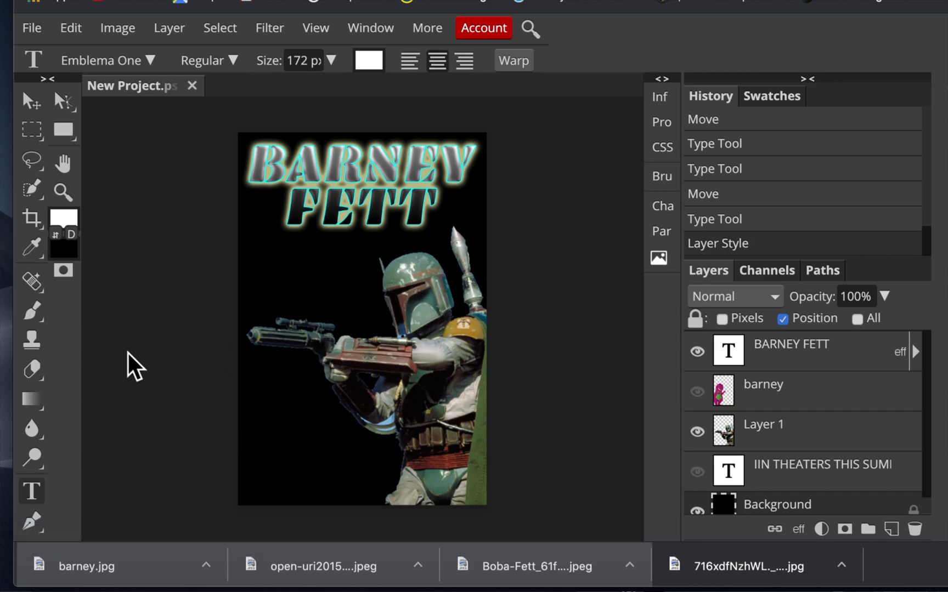
pyautogui.click(29, 399)
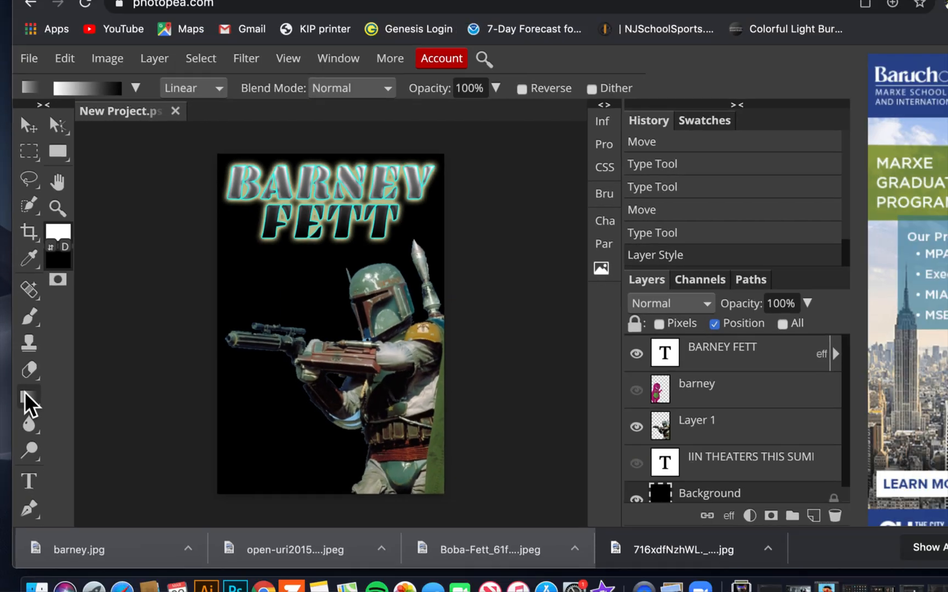
pyautogui.click(80, 91)
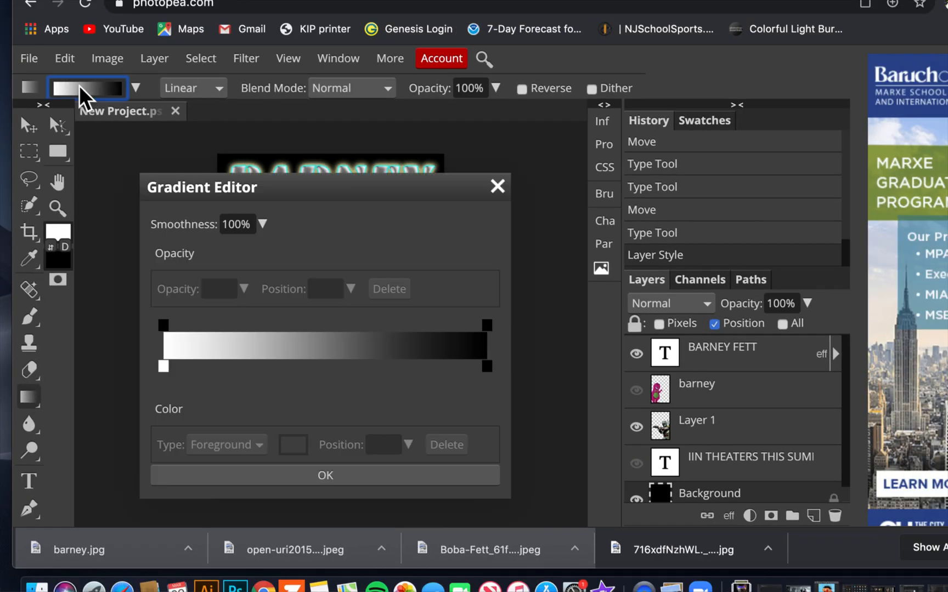
pyautogui.doubleClick(163, 367)
pyautogui.moveTo(290, 289)
pyautogui.mouseDown()
pyautogui.moveTo(334, 263)
pyautogui.moveTo(340, 217)
pyautogui.mouseUp()
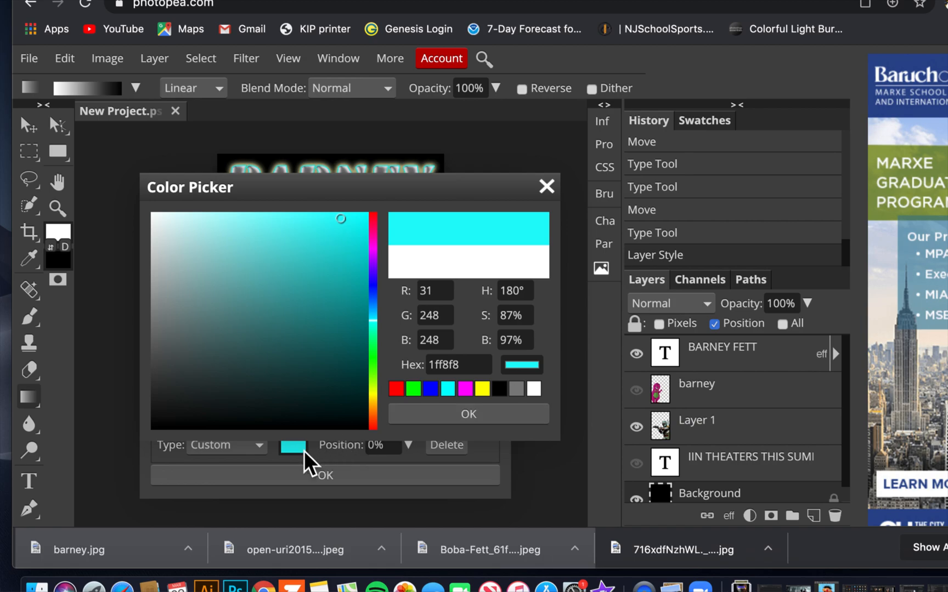
pyautogui.moveTo(372, 281); pyautogui.dragTo(374, 291)
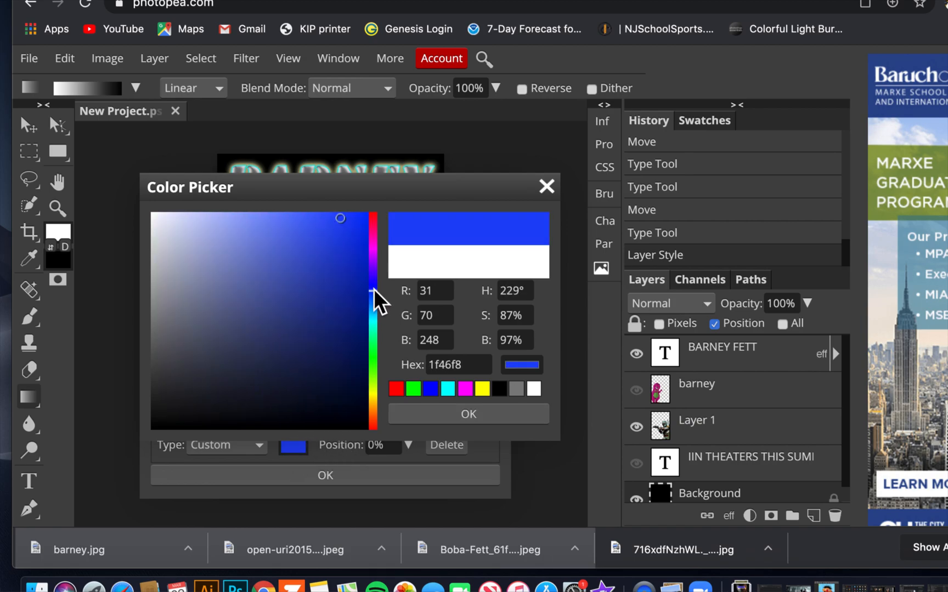
pyautogui.click(201, 219)
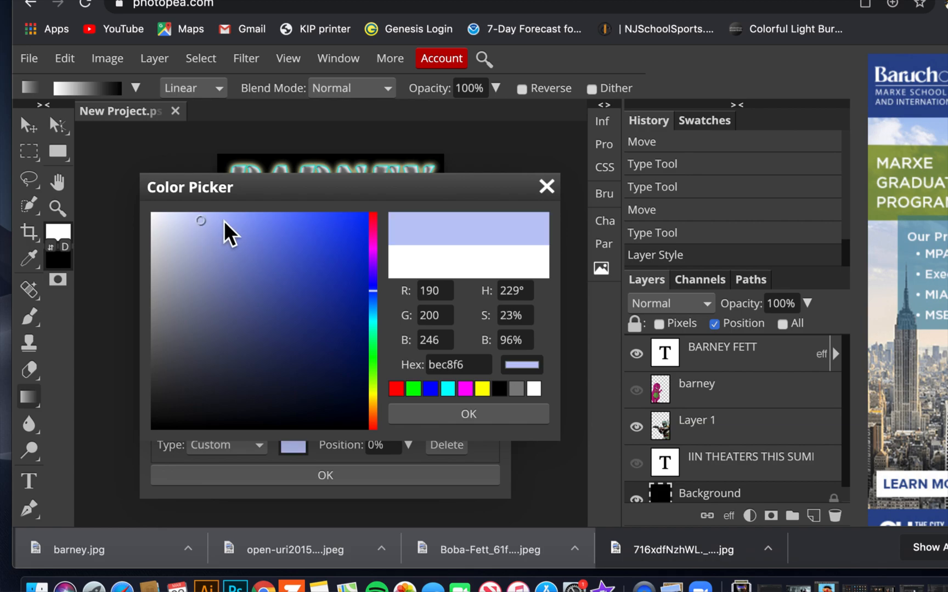
pyautogui.click(545, 187)
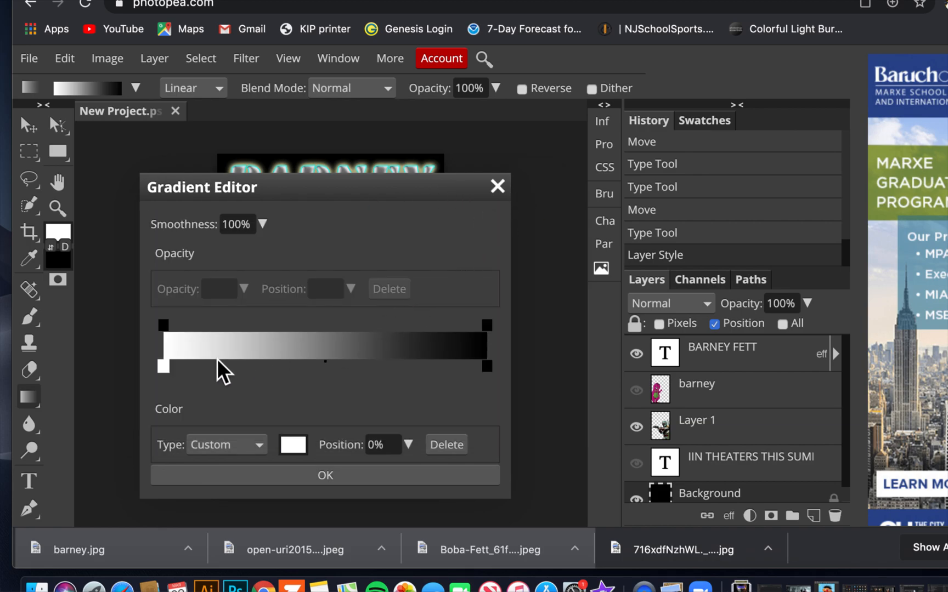
# Step: Give the gradient a light blue b9c2ec stop at 0% and a blue 1e3fd6 stop at 100%
pyautogui.doubleClick(163, 369)
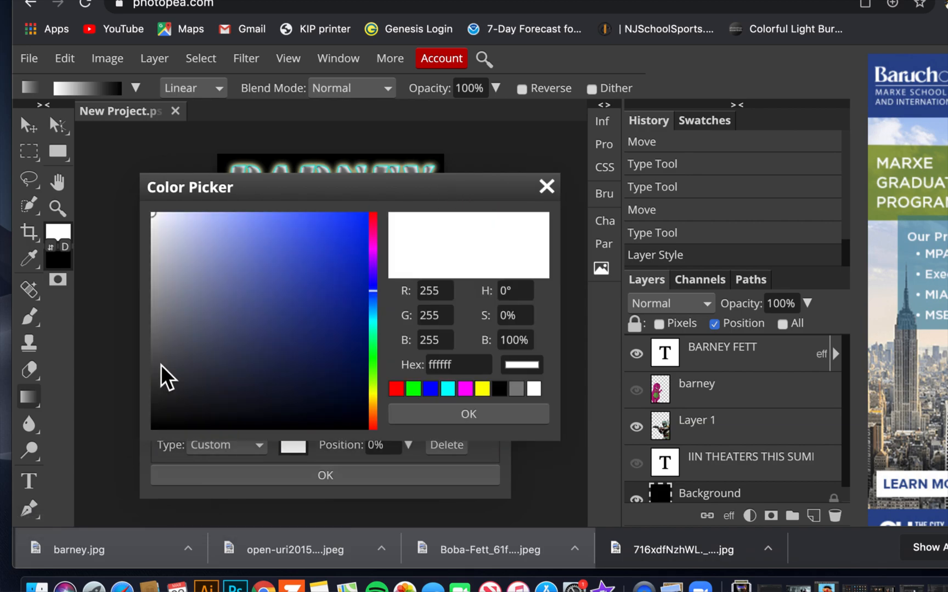
pyautogui.click(198, 228)
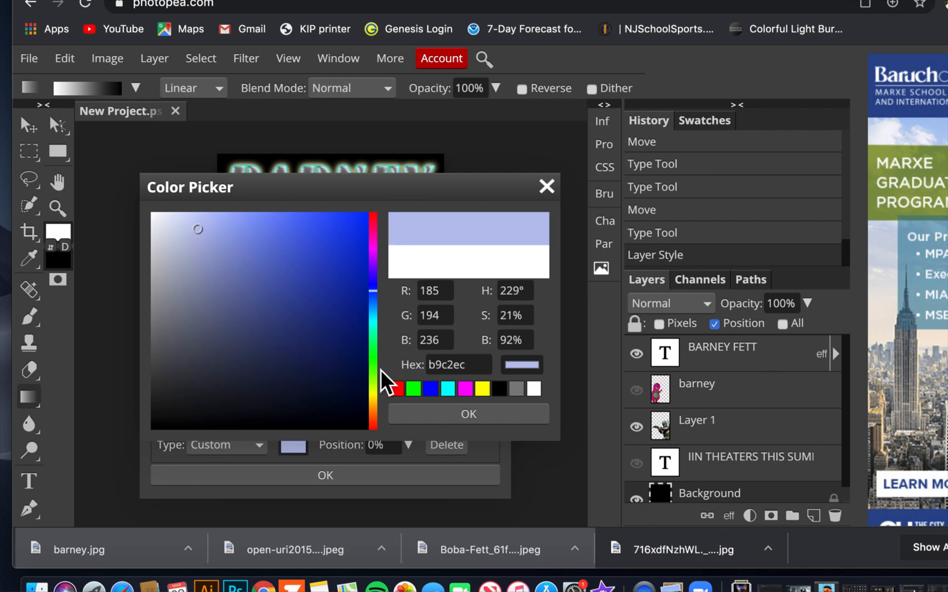
pyautogui.click(464, 416)
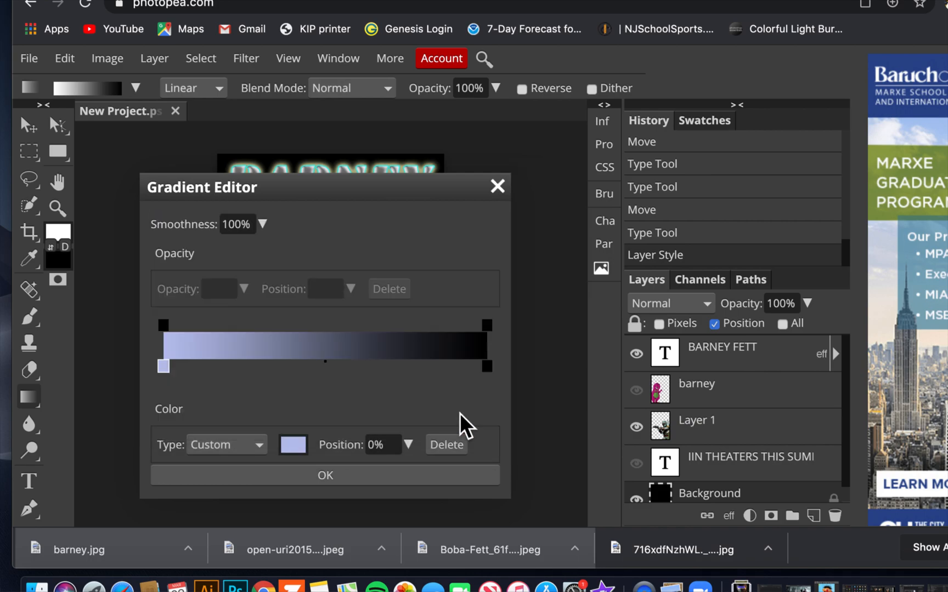
pyautogui.doubleClick(486, 365)
pyautogui.click(336, 246)
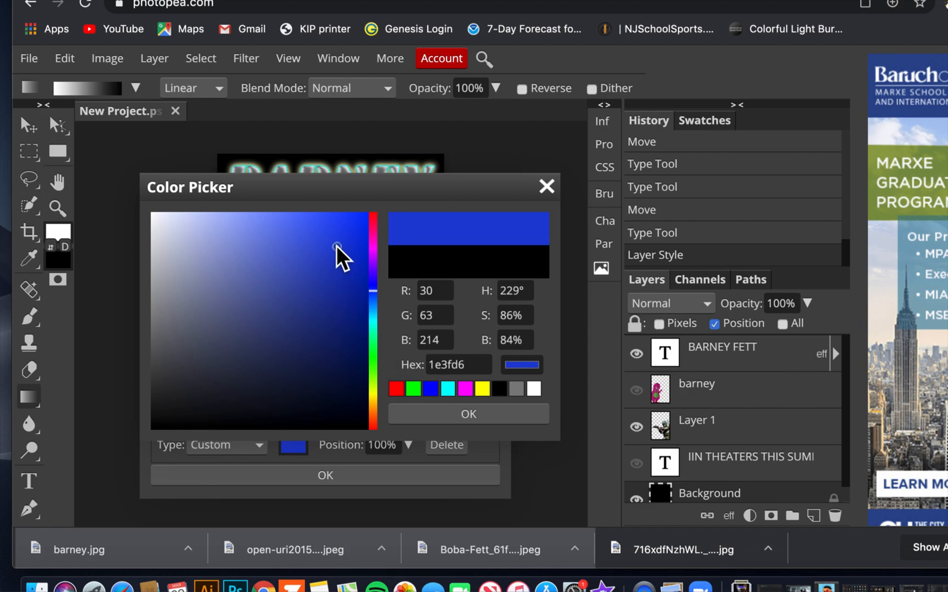
pyautogui.click(462, 418)
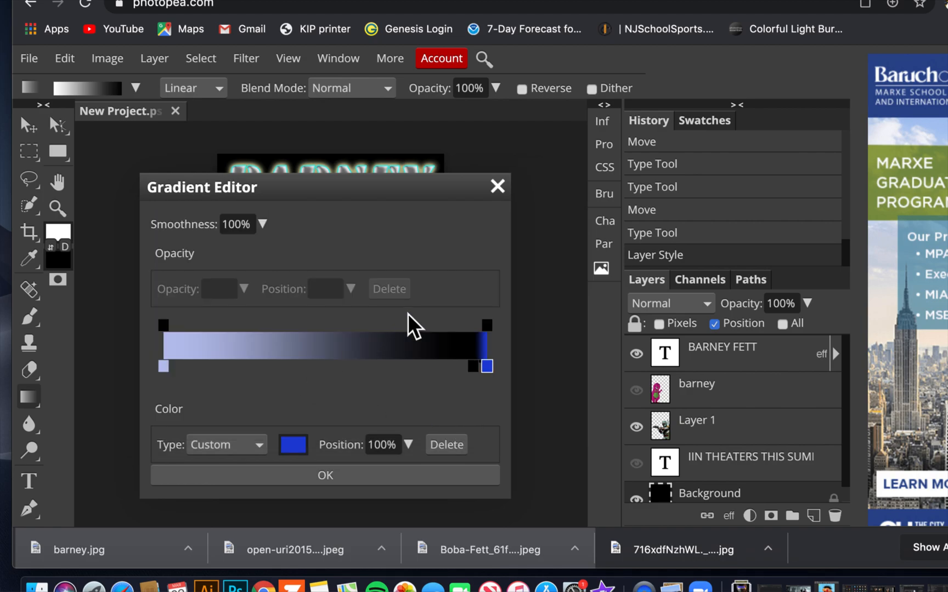
# Step: Remove the gradient's intermediate colour stops and fill the Background layer with it, running upward from beside the blaster to the title
pyautogui.click(470, 366)
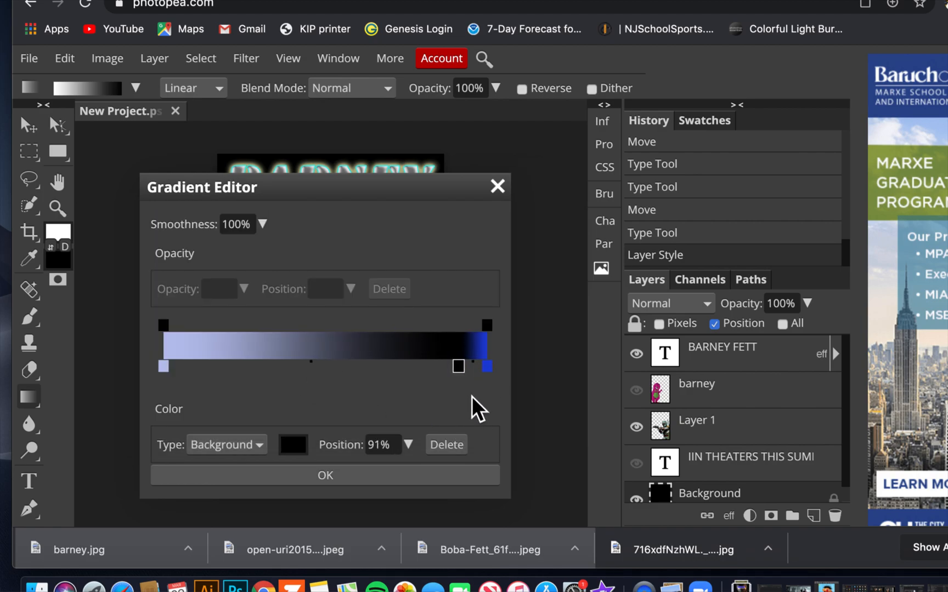
pyautogui.moveTo(458, 367); pyautogui.dragTo(471, 397)
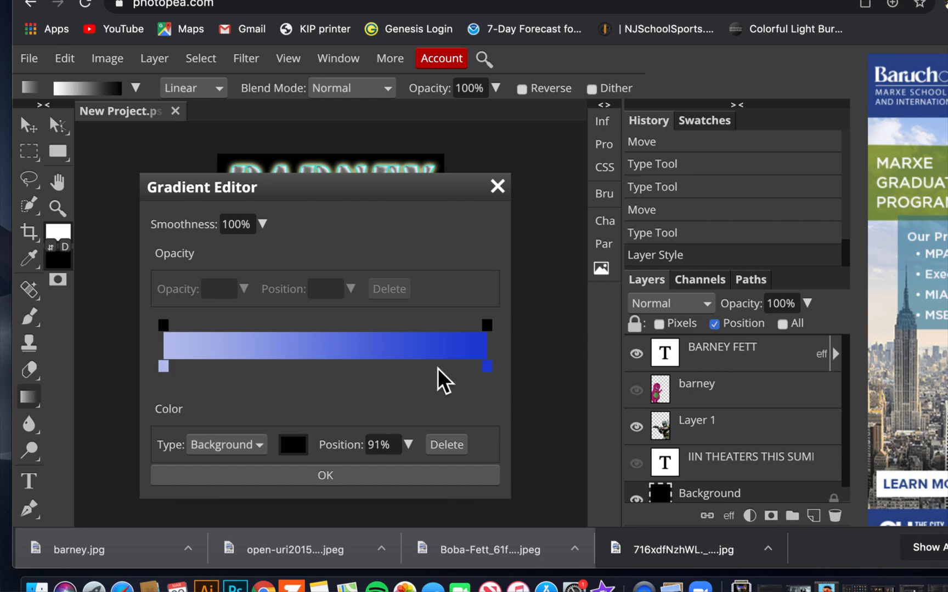
pyautogui.click(438, 367)
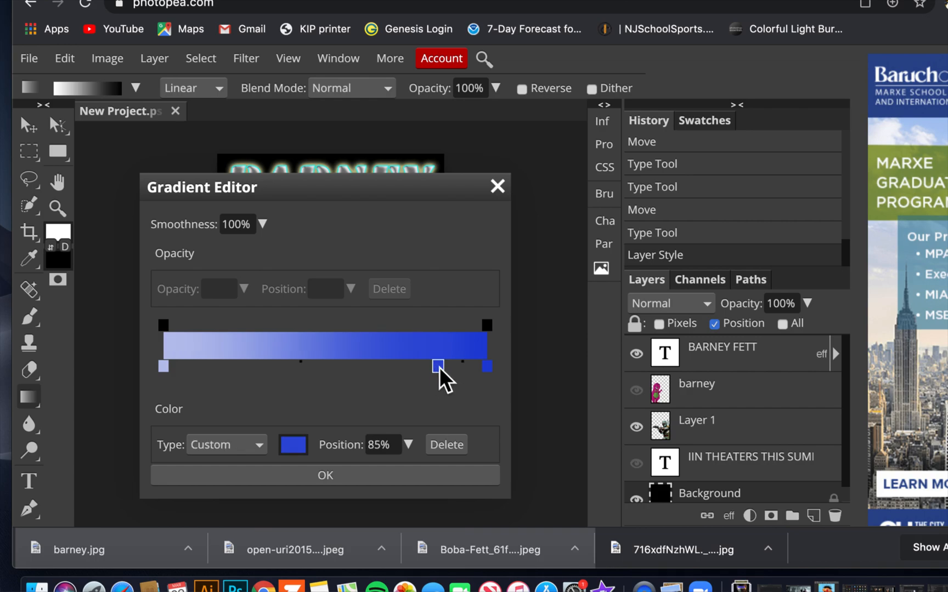
pyautogui.moveTo(439, 368); pyautogui.dragTo(439, 411)
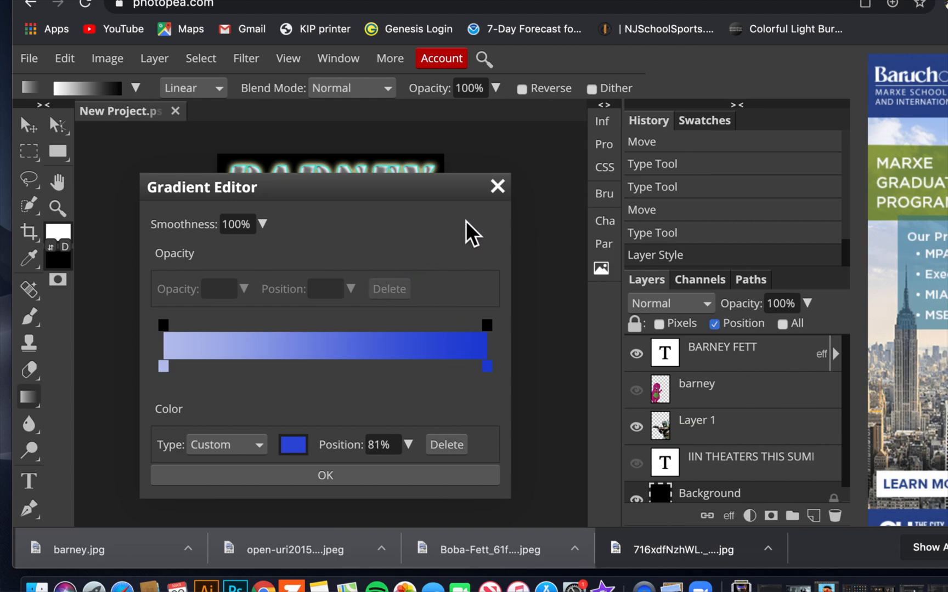
pyautogui.click(327, 475)
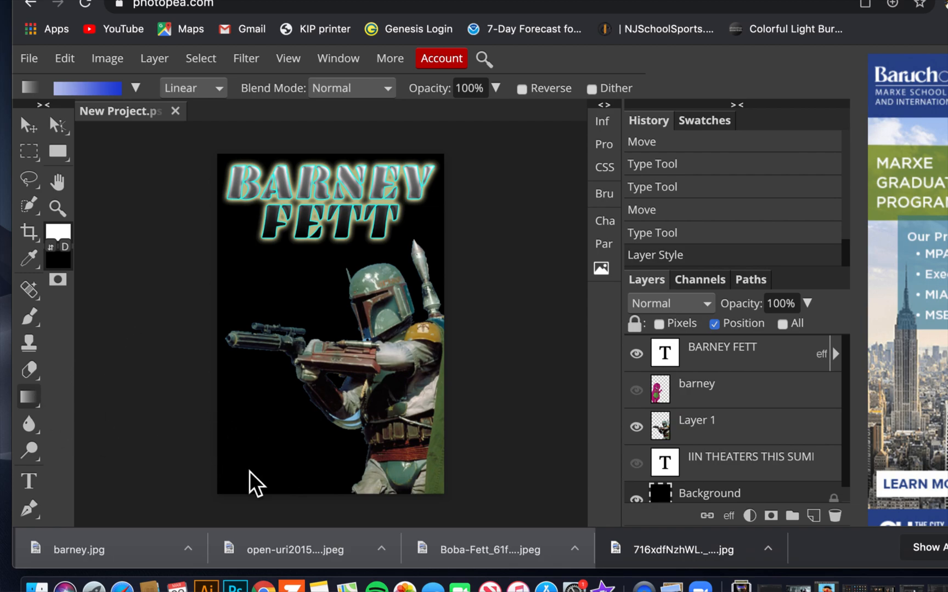
pyautogui.moveTo(283, 361); pyautogui.dragTo(358, 167)
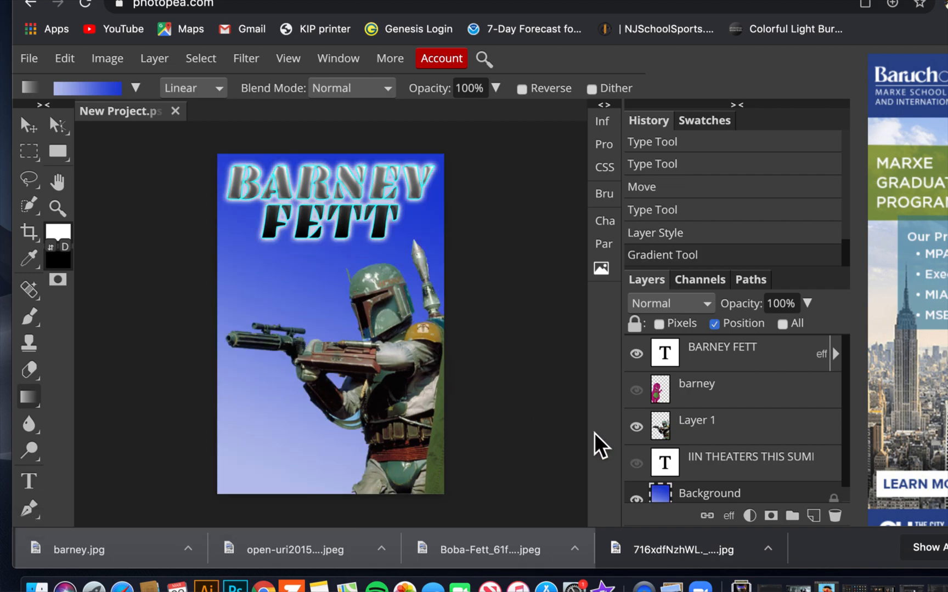
# Step: Show the barney layer and place it beneath Layer 1, behind the armoured figure
pyautogui.click(637, 390)
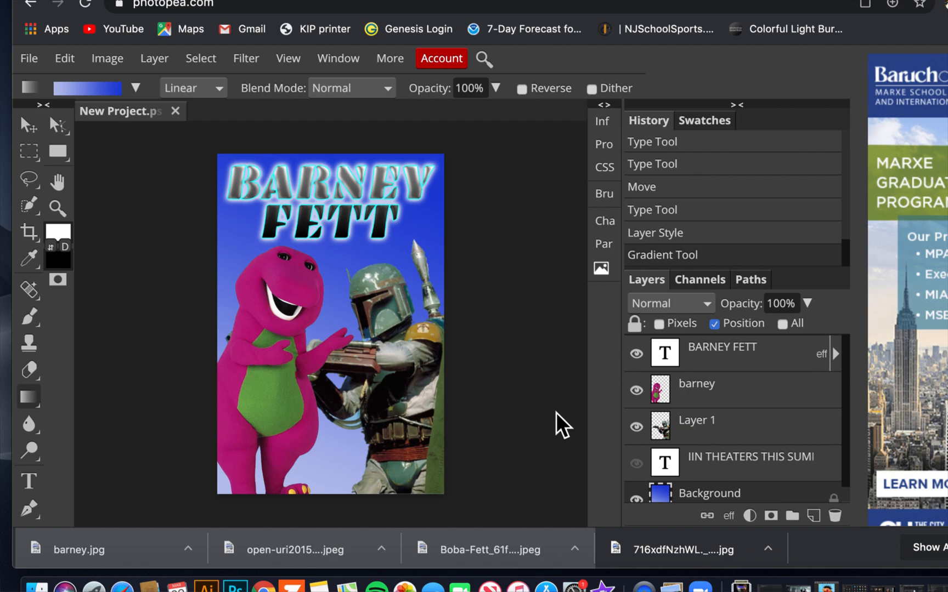
pyautogui.moveTo(734, 394); pyautogui.dragTo(730, 450)
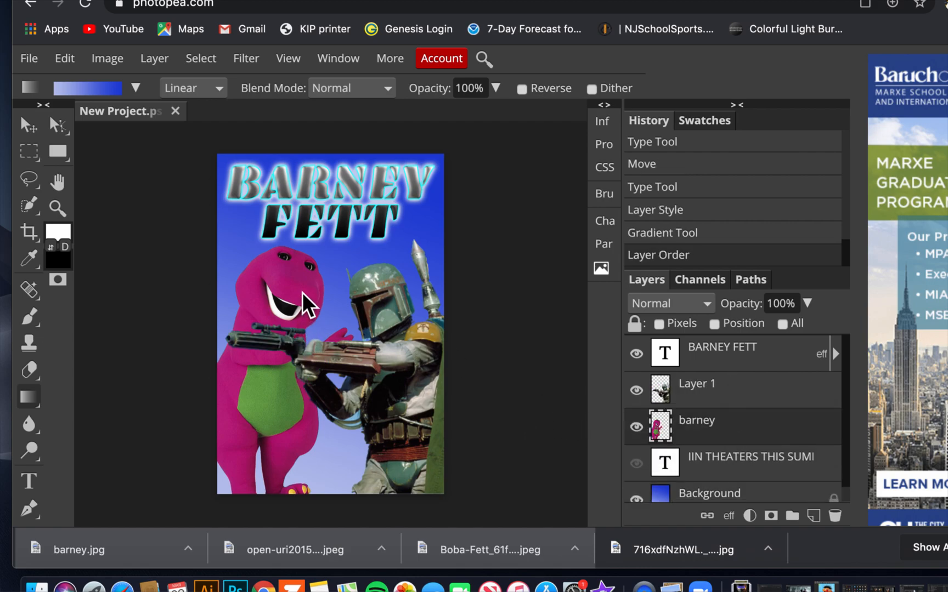
pyautogui.moveTo(312, 297); pyautogui.dragTo(302, 303)
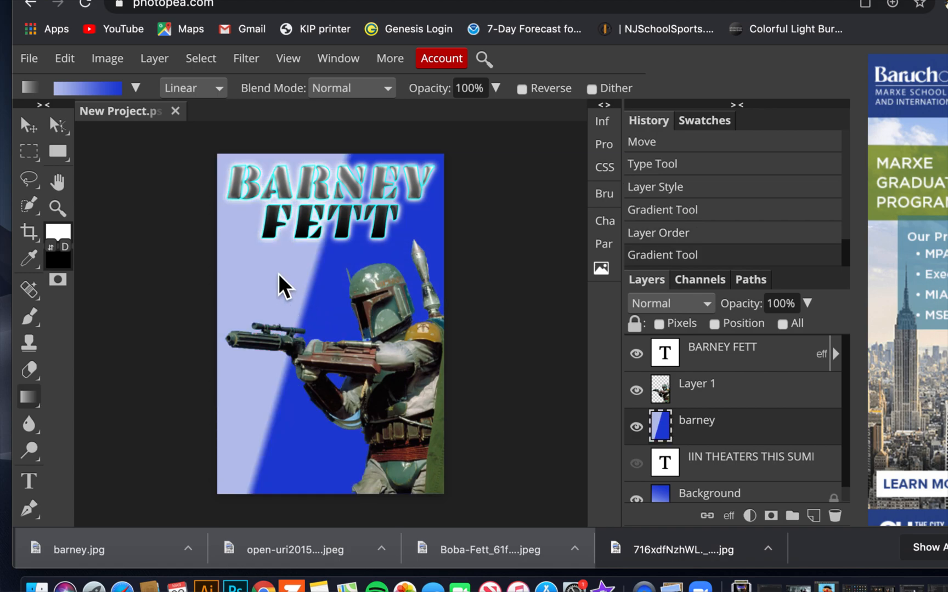
# Step: Undo the gradient fill on the barney layer and move the Barney figure slightly up so its head overlaps the title
pyautogui.press('super+z')
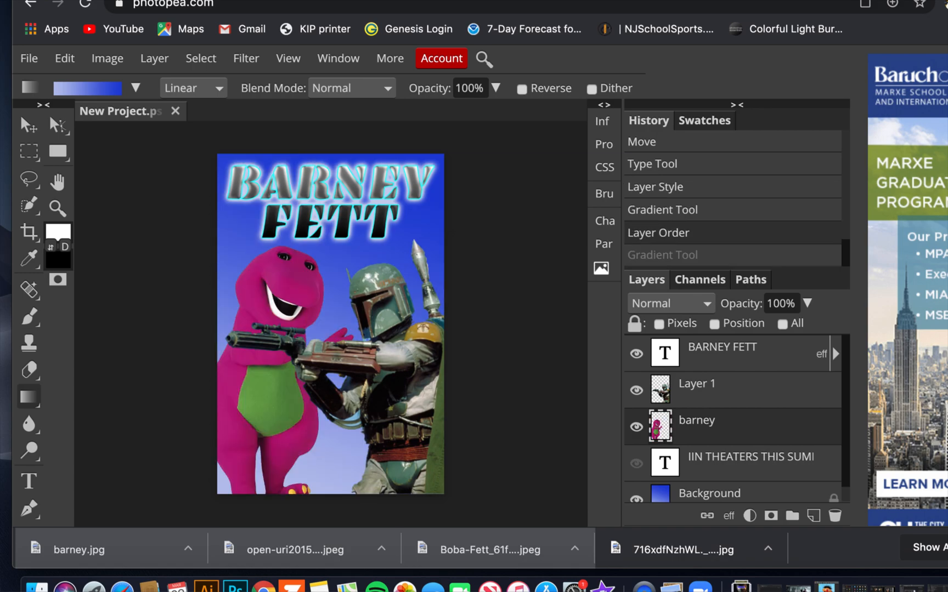
pyautogui.click(25, 127)
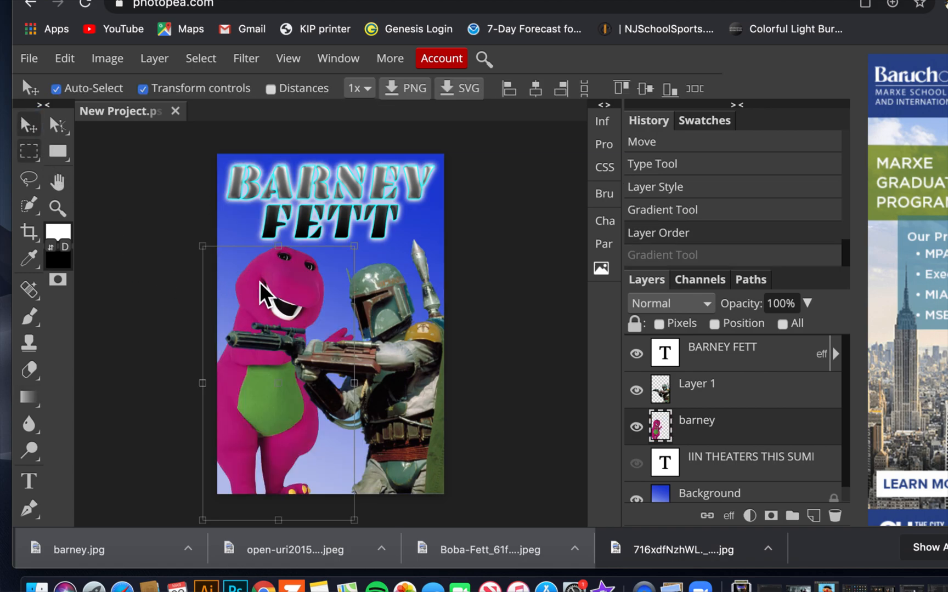
pyautogui.moveTo(282, 267); pyautogui.dragTo(266, 254)
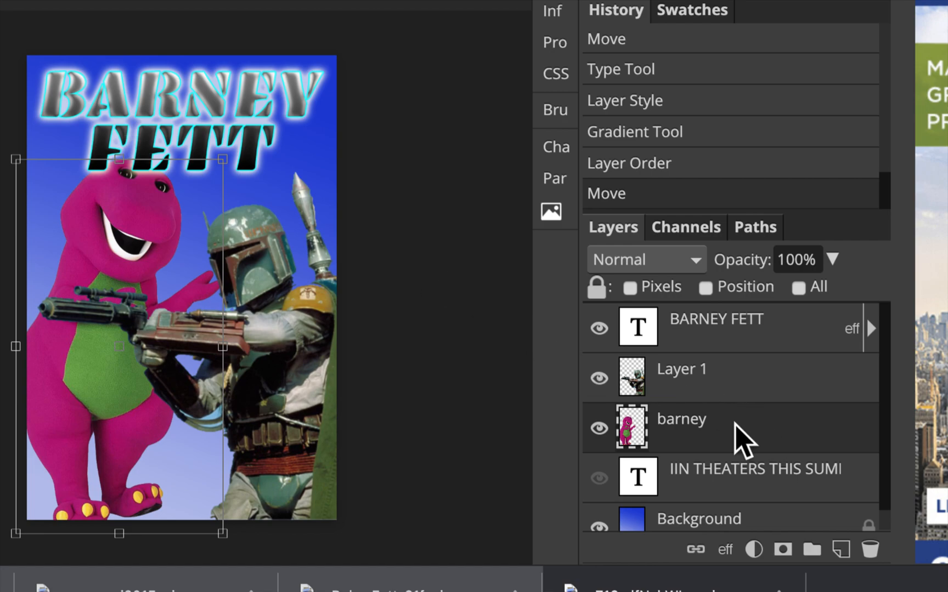
# Step: Reorder the layers so Layer 1 is topmost, followed by barney and the BARNEY FETT title beneath it
pyautogui.moveTo(736, 438); pyautogui.dragTo(730, 311)
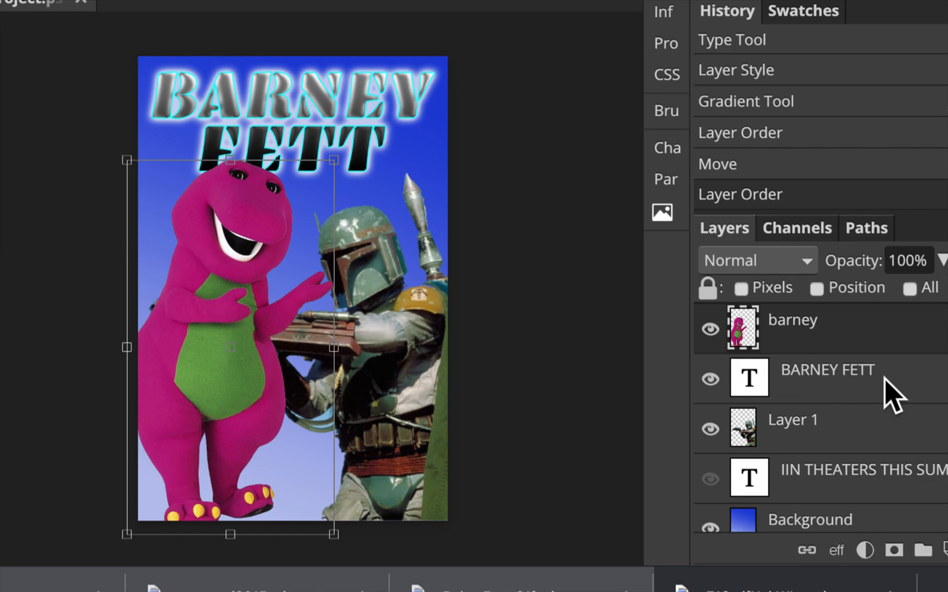
pyautogui.moveTo(873, 444); pyautogui.dragTo(861, 377)
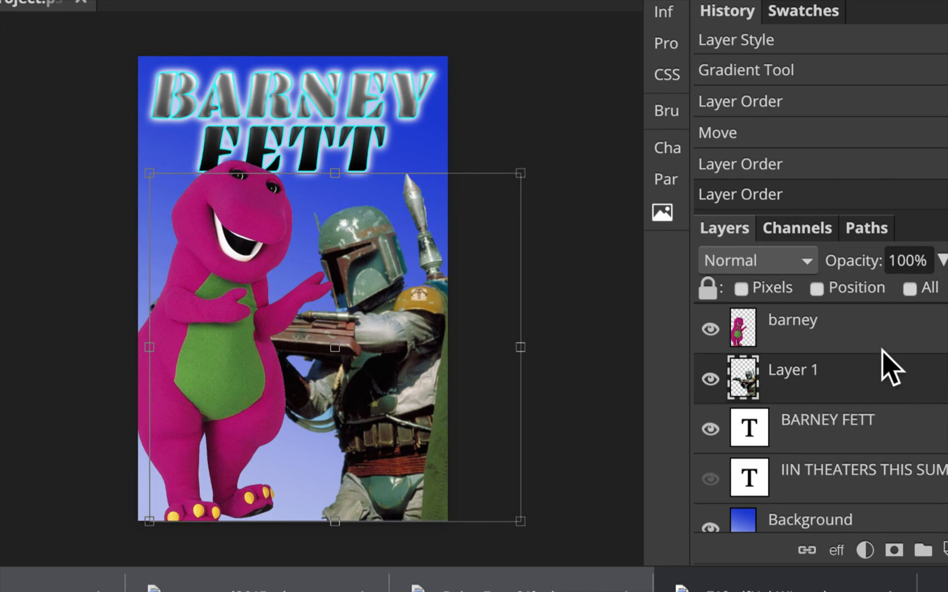
pyautogui.moveTo(878, 338); pyautogui.dragTo(882, 402)
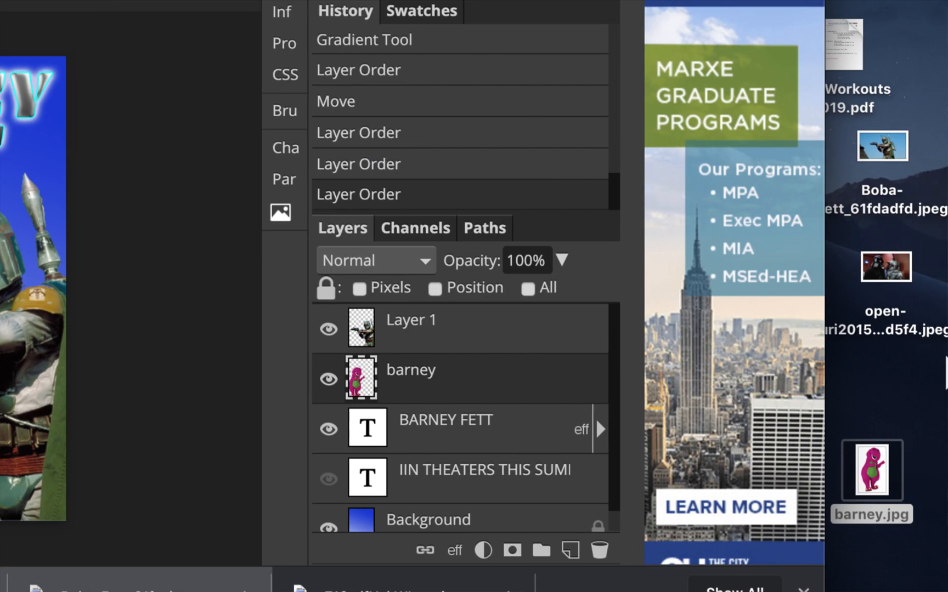
# Step: Show the IIN THEATERS THIS SUMMER text layer and nudge the BARNEY FETT title down until it clears that line
pyautogui.click(329, 479)
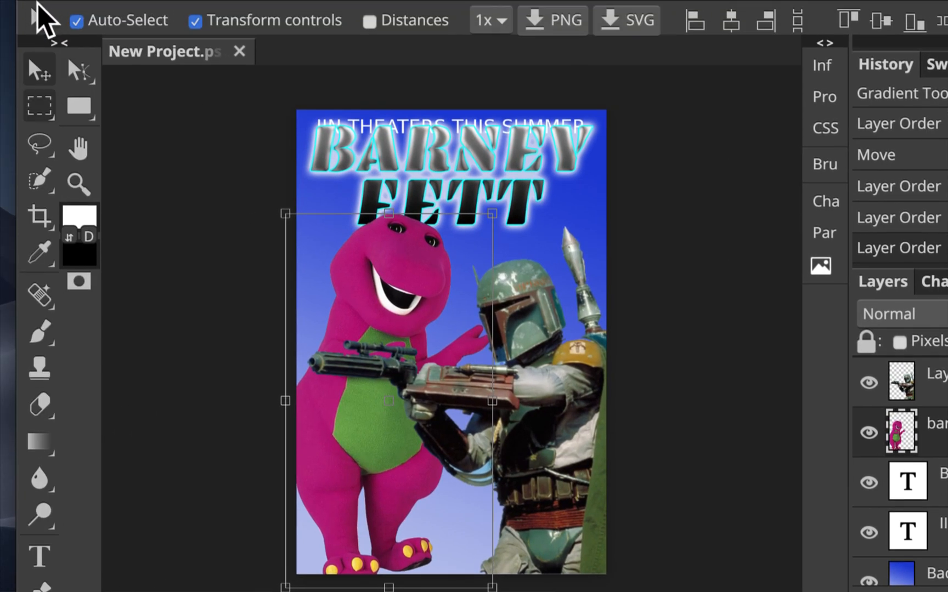
pyautogui.click(32, 68)
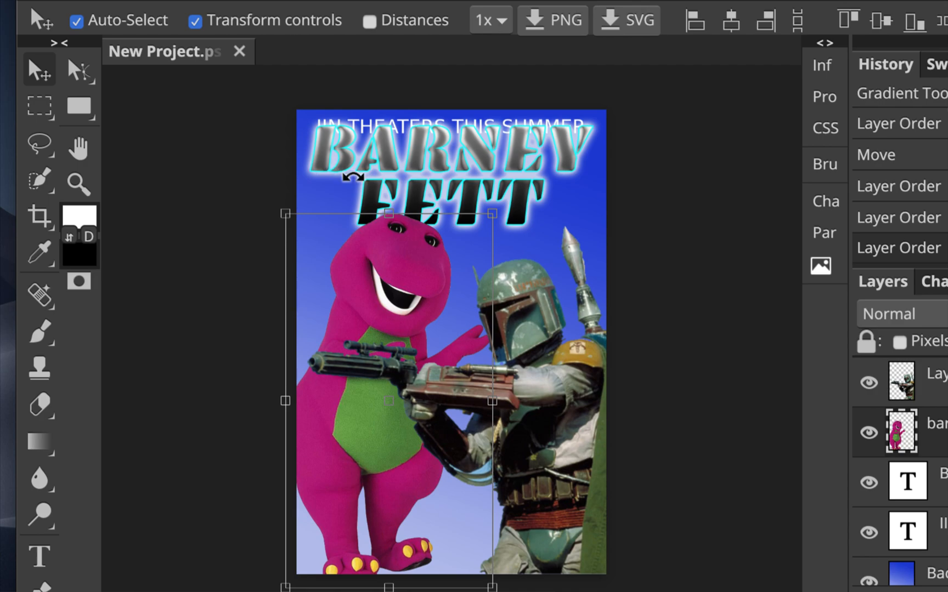
pyautogui.click(566, 142)
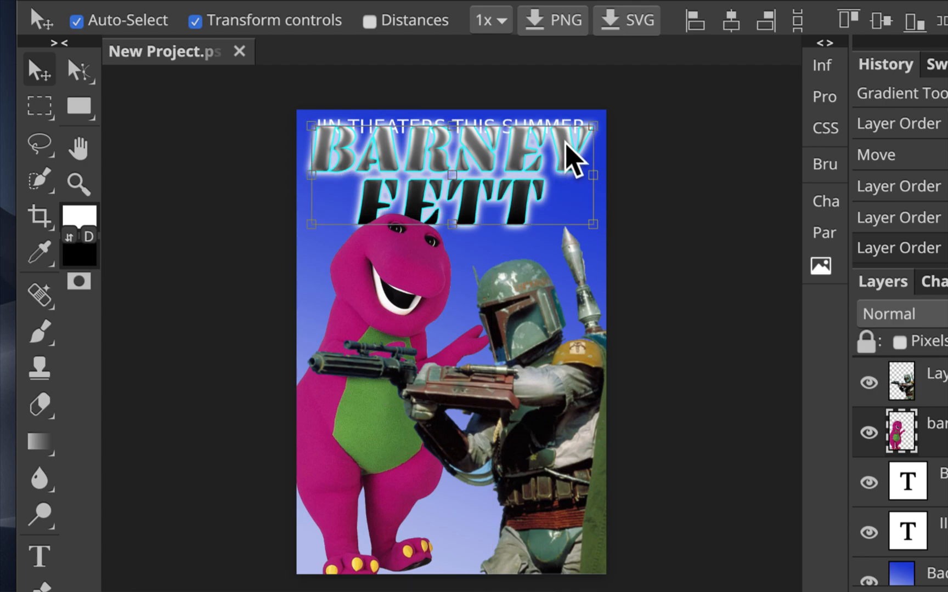
pyautogui.press('Down')
pyautogui.press('Down')
pyautogui.press('Down')
pyautogui.press('Down')
pyautogui.press('Down')
pyautogui.press('Down')
pyautogui.press('Down')
pyautogui.press('Down')
pyautogui.press('Down')
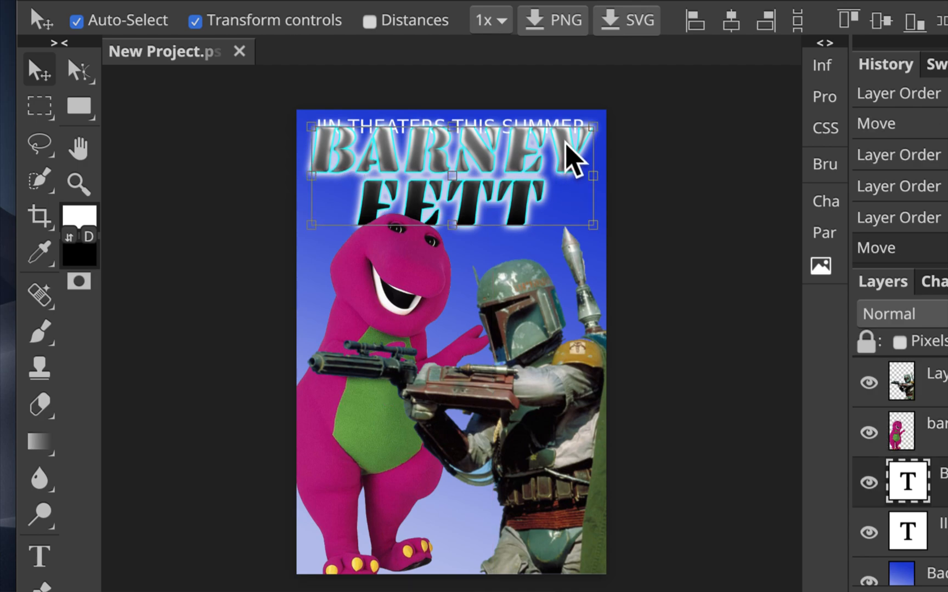
pyautogui.press('Down')
pyautogui.press('Down')
pyautogui.press('Down')
pyautogui.press('Down')
pyautogui.press('Down')
pyautogui.press('Down')
pyautogui.press('Down')
pyautogui.press('Down')
pyautogui.press('Down')
pyautogui.press('Down')
pyautogui.press('Down')
pyautogui.press('Down')
pyautogui.press('Down')
pyautogui.press('Down')
pyautogui.press('Down')
pyautogui.press('Down')
pyautogui.press('Down')
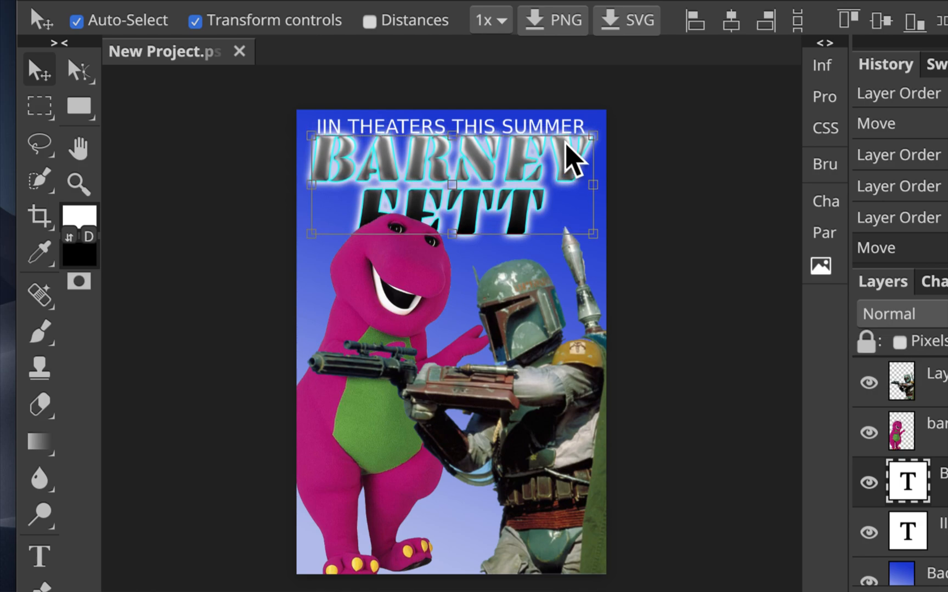
pyautogui.press('Down')
pyautogui.press('Down')
pyautogui.press('Down')
pyautogui.press('Down')
pyautogui.press('Down')
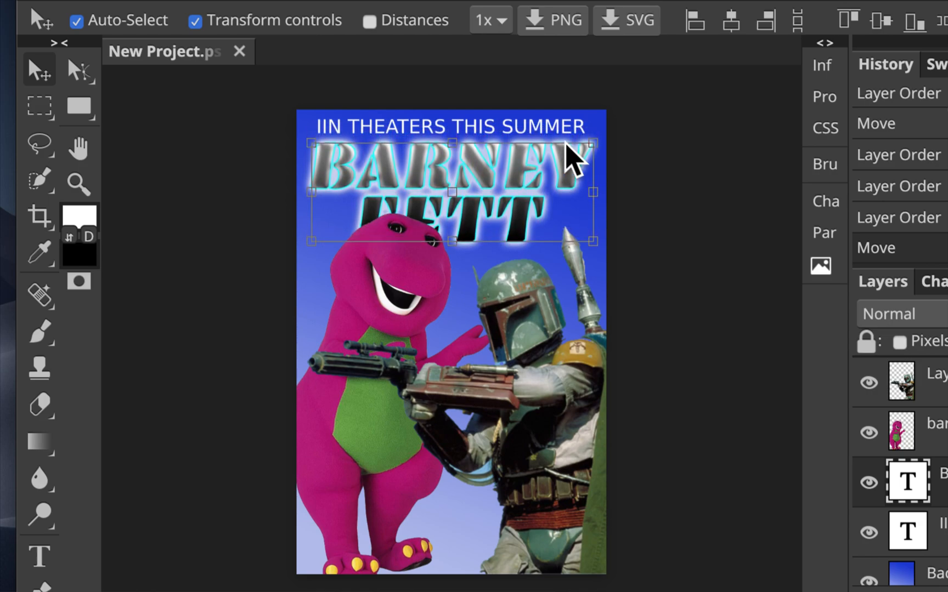
# Step: Scale the Barney figure down to 90% below the title and shift it slightly towards the armoured figure
pyautogui.click(368, 285)
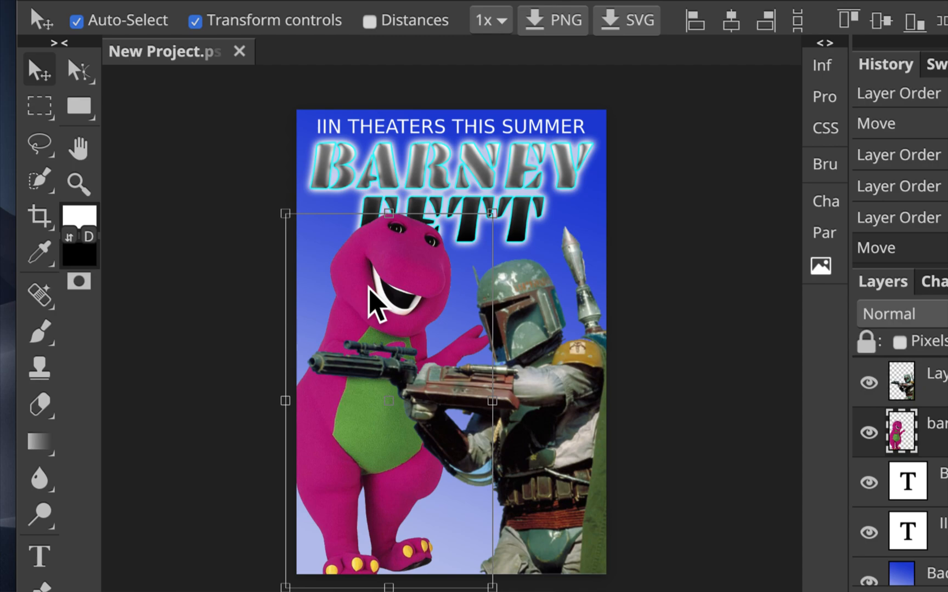
pyautogui.moveTo(492, 213); pyautogui.dragTo(471, 235)
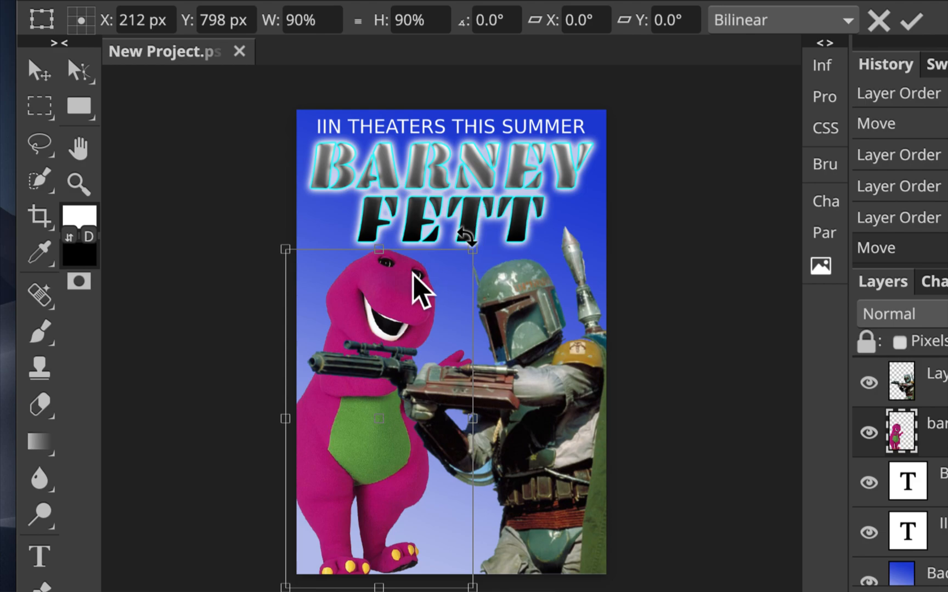
pyautogui.moveTo(402, 288)
pyautogui.mouseDown()
pyautogui.moveTo(396, 282)
pyautogui.moveTo(420, 287)
pyautogui.mouseUp()
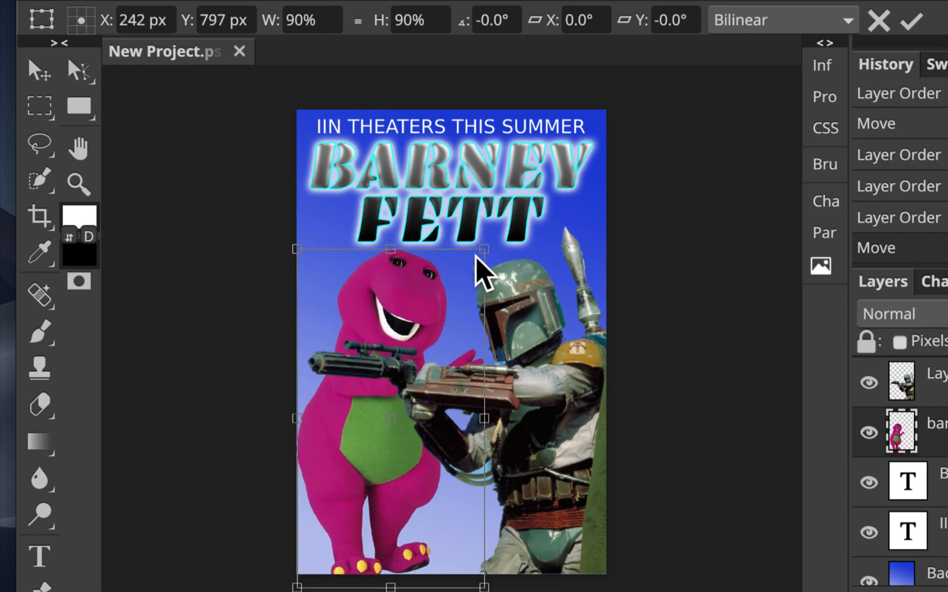